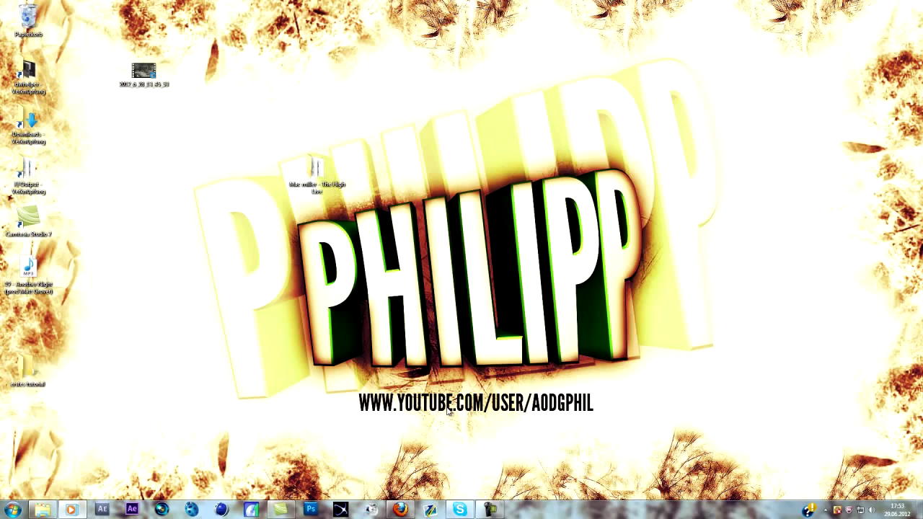
# Play and pause the example video in the browser.
pyautogui.click(401, 510)
pyautogui.click(387, 268)
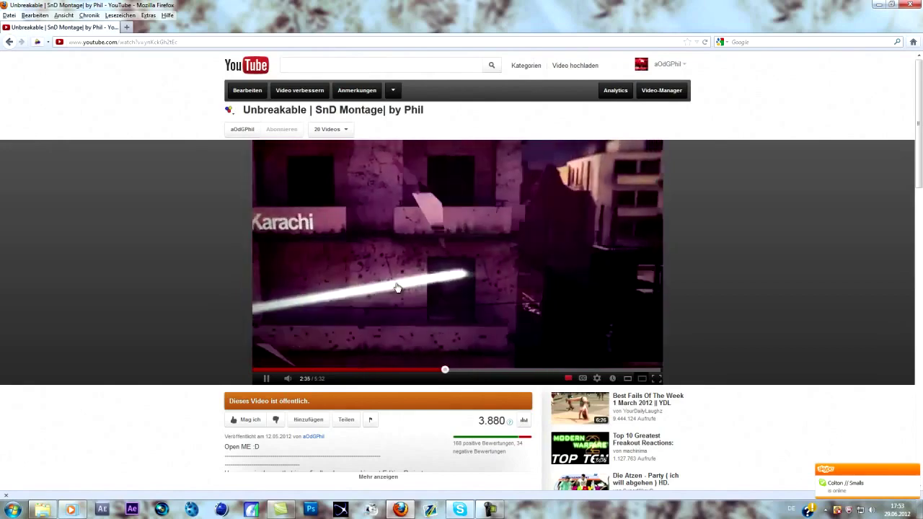
pyautogui.click(493, 286)
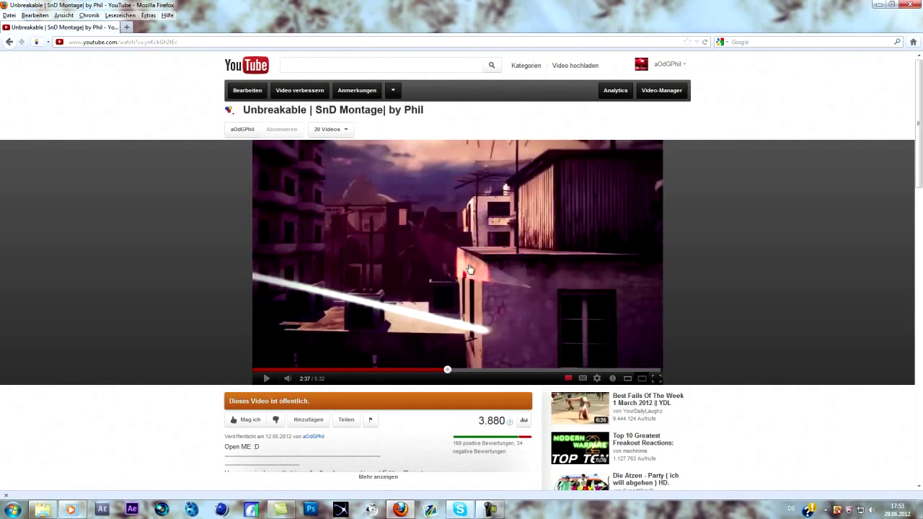
# Close the browser and launch After Effects, showing the empty render queue.
pyautogui.click(891, 4)
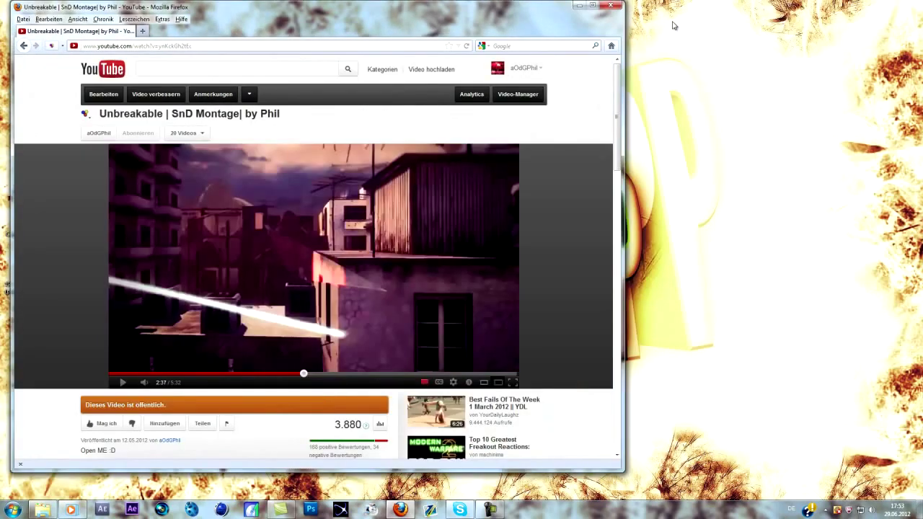
pyautogui.moveTo(570, 6); pyautogui.dragTo(568, 56)
pyautogui.click(615, 57)
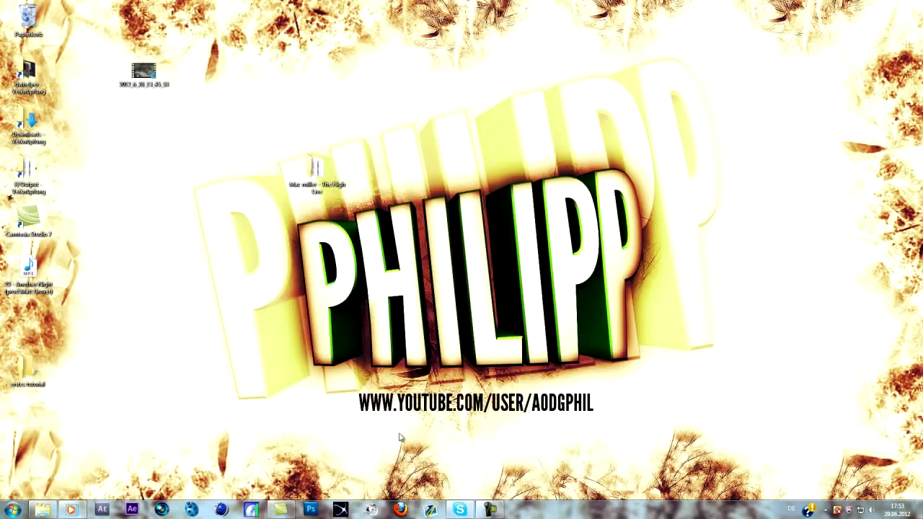
pyautogui.click(133, 509)
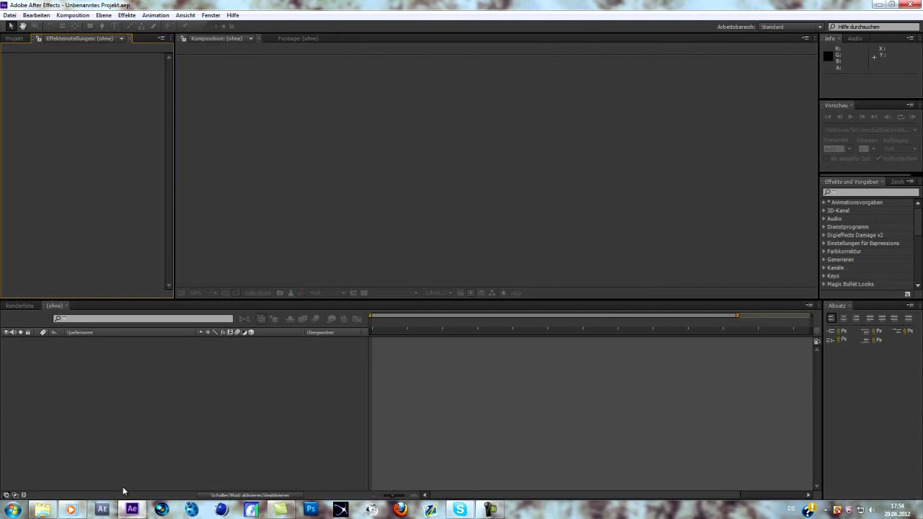
pyautogui.click(38, 305)
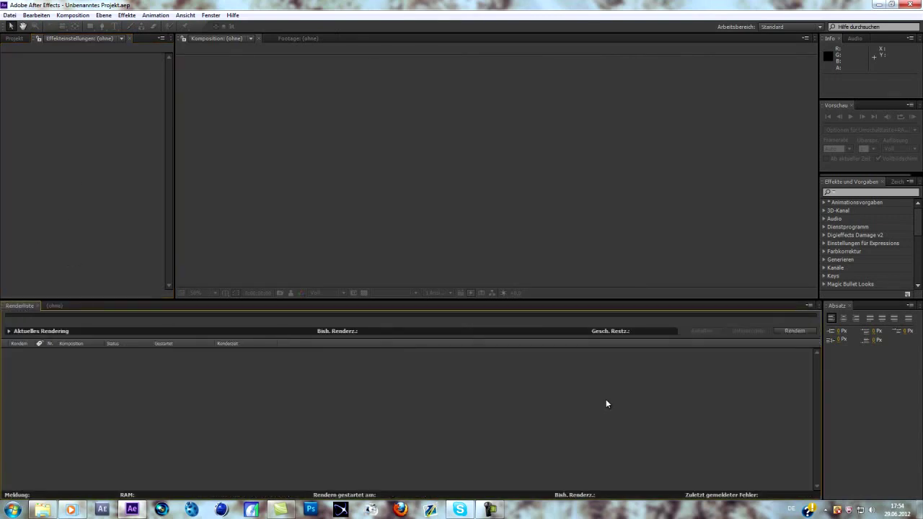
# Import the desktop clip 2012_6_28_13_45_53.MP4 into the After Effects project.
pyautogui.press('super+d')
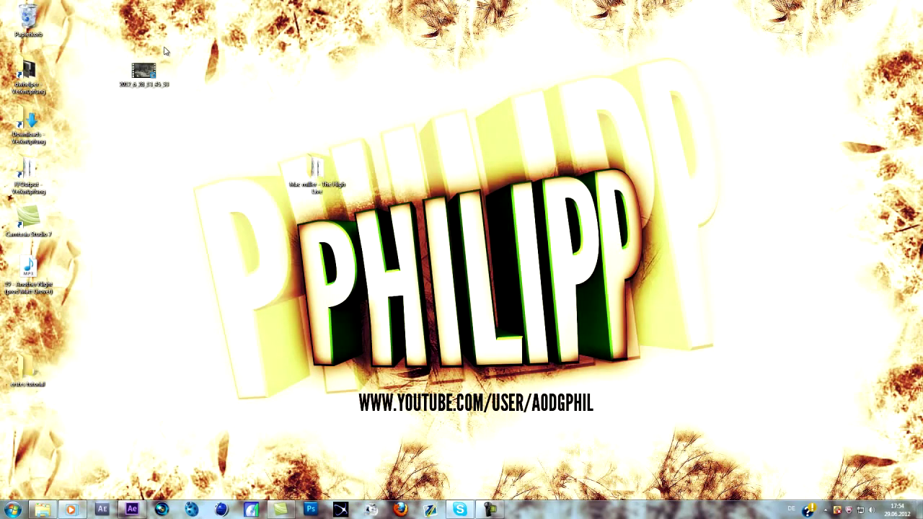
pyautogui.moveTo(143, 72); pyautogui.dragTo(41, 162)
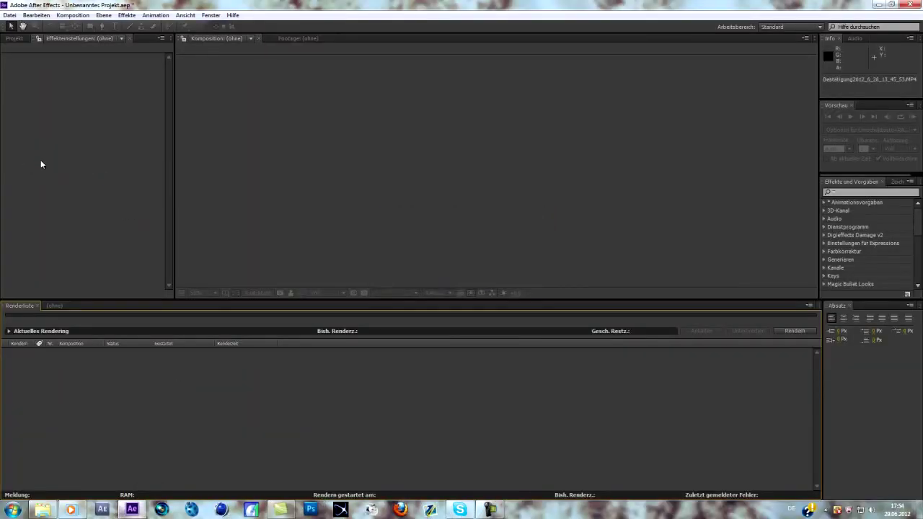
pyautogui.click(19, 39)
# Create a composition from the MP4 and trim the layer's end back to about 0;00;04;05.
pyautogui.moveTo(72, 128); pyautogui.dragTo(31, 294)
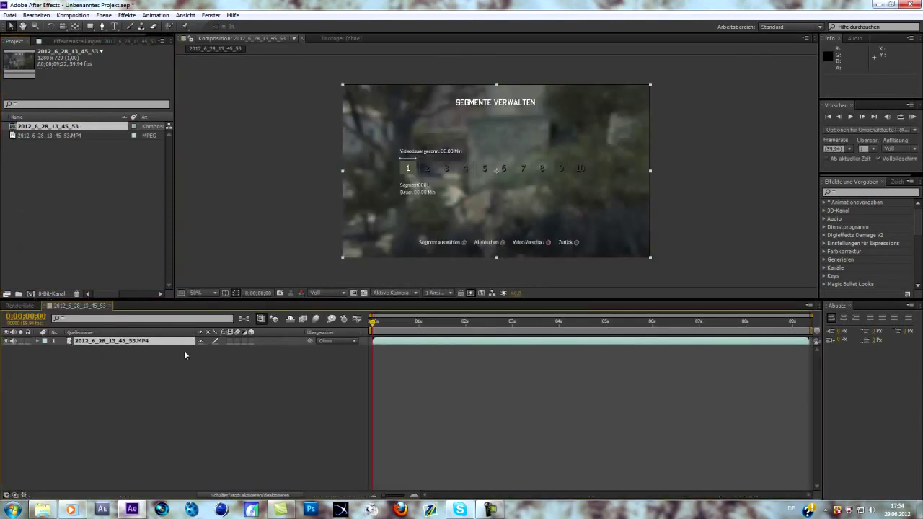
pyautogui.moveTo(415, 340); pyautogui.dragTo(386, 347)
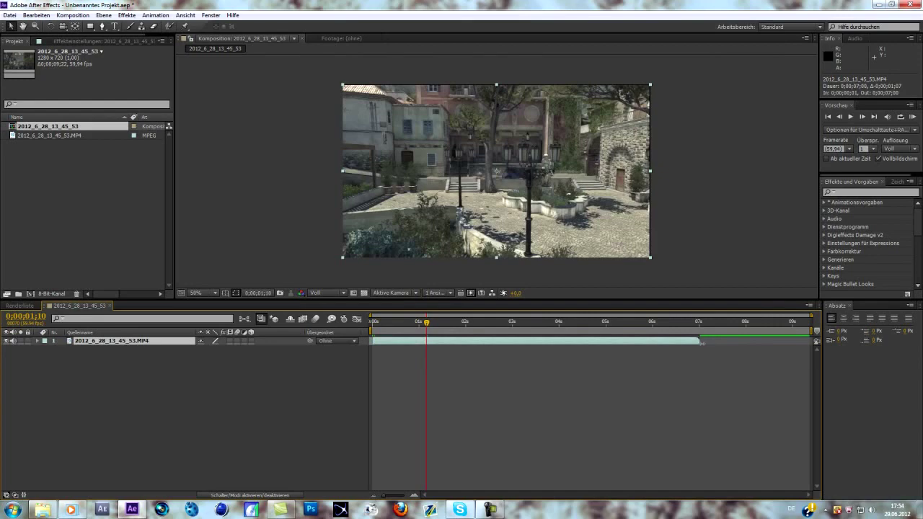
pyautogui.moveTo(700, 342); pyautogui.dragTo(626, 342)
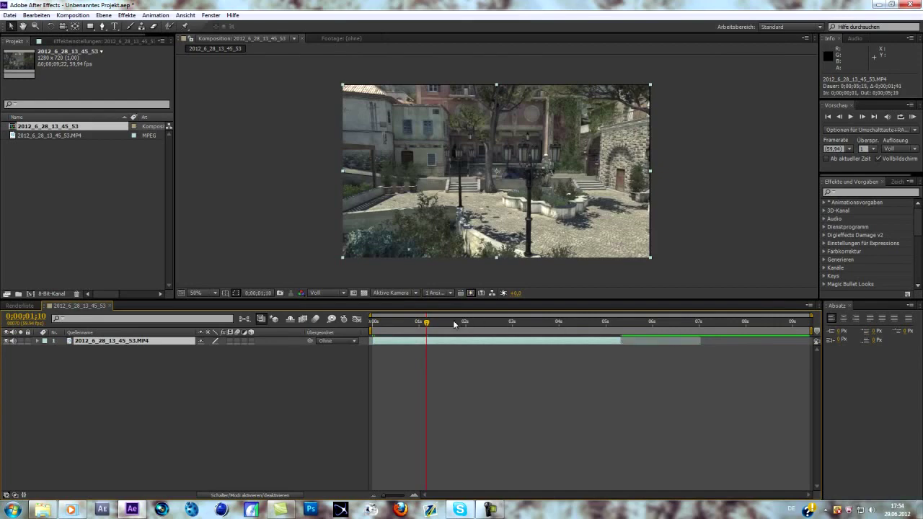
pyautogui.moveTo(421, 337); pyautogui.dragTo(528, 330)
# Run Track Camera (Kamera verfolgen) on the footage layer and create the tracker camera.
pyautogui.rightClick(433, 341)
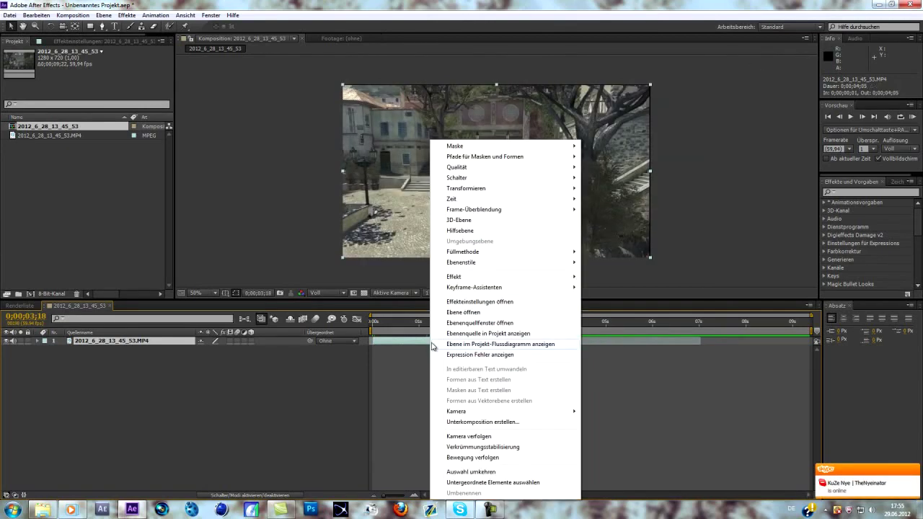
pyautogui.click(470, 439)
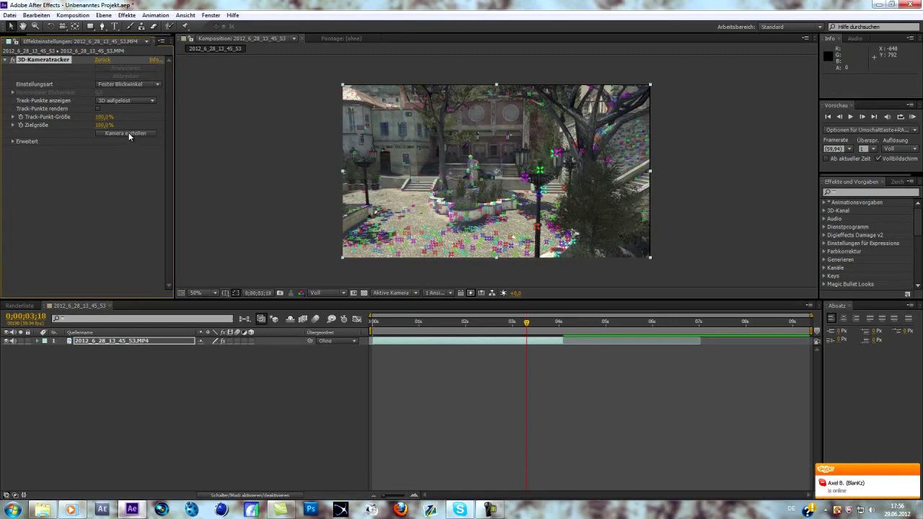
pyautogui.click(129, 135)
# Add a white solid, Weiße Farbfläche 1, on top of the composition and select it.
pyautogui.rightClick(150, 404)
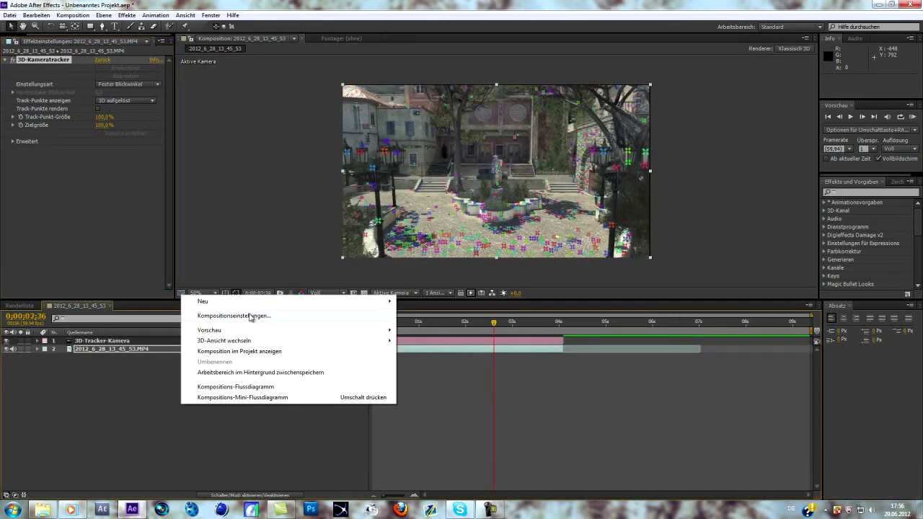
pyautogui.moveTo(292, 303)
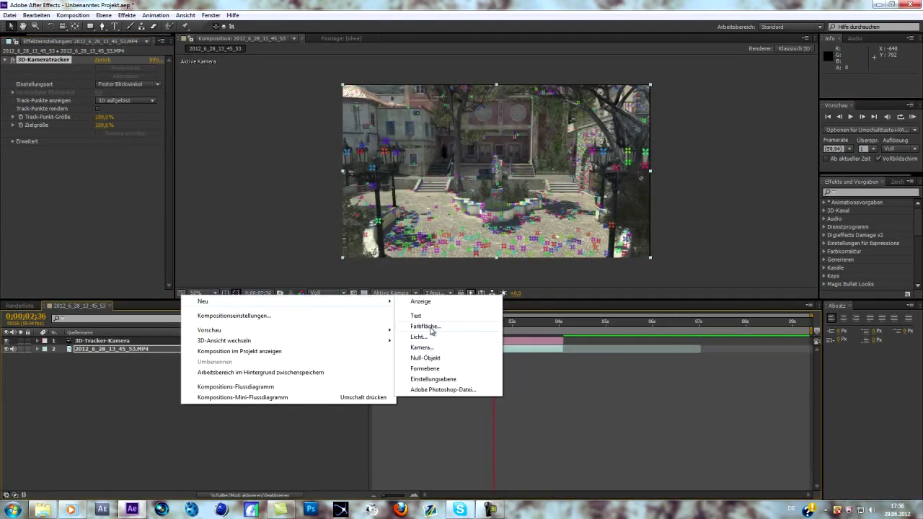
pyautogui.click(432, 330)
pyautogui.click(362, 330)
pyautogui.rightClick(138, 343)
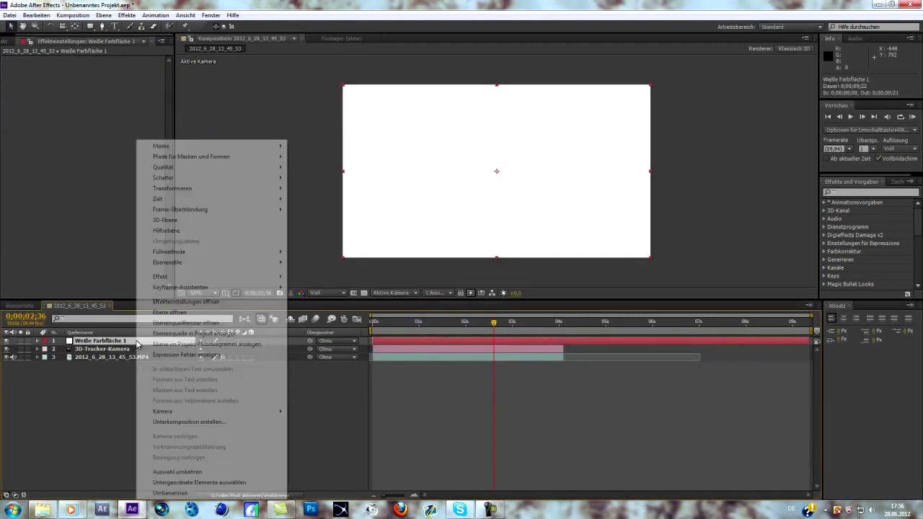
pyautogui.click(75, 407)
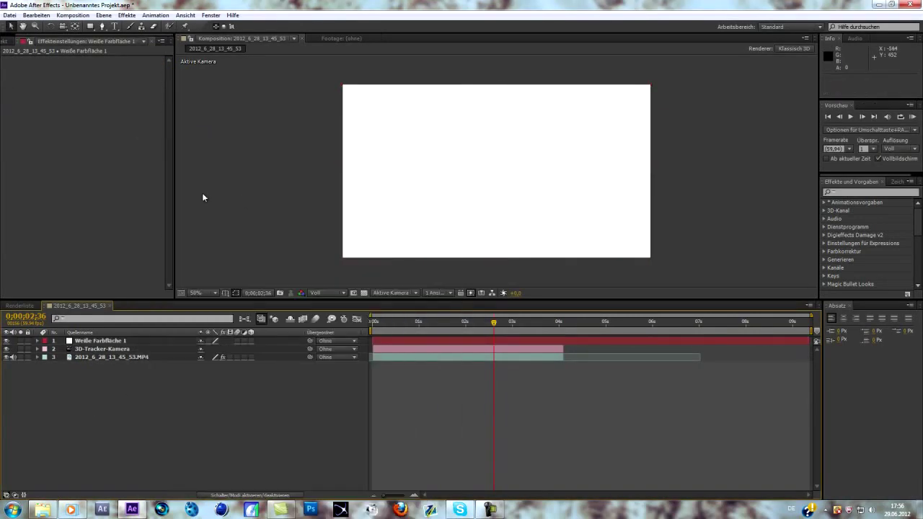
pyautogui.click(116, 342)
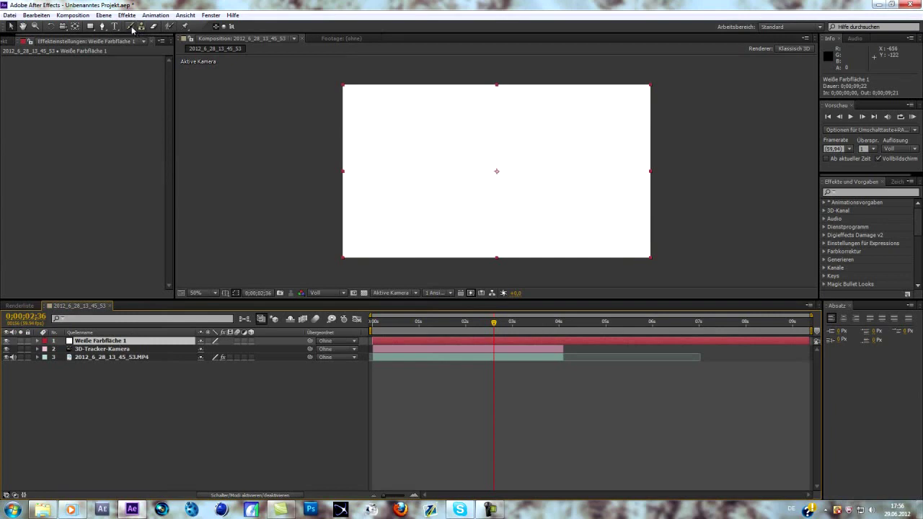
# Start a RotoBezier mask path with rising and dipping points across the solid's left side.
pyautogui.click(101, 26)
pyautogui.click(351, 157)
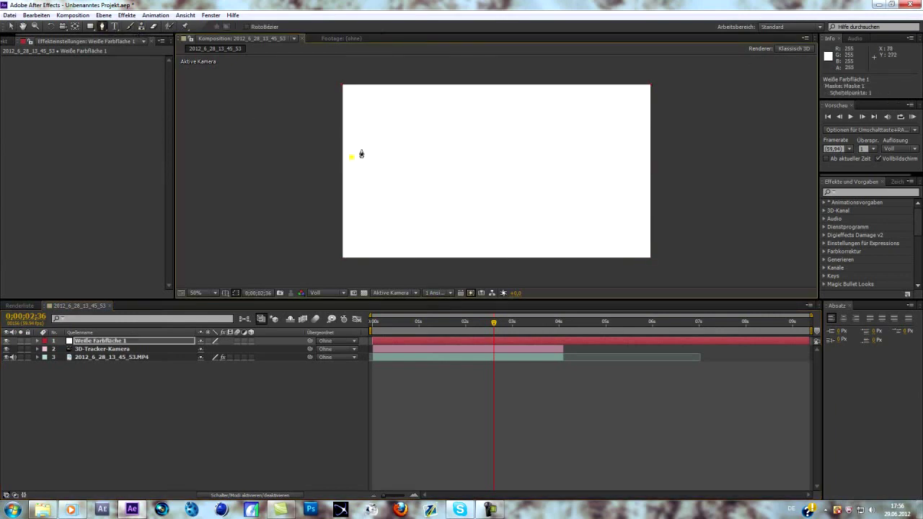
pyautogui.click(383, 142)
pyautogui.click(400, 146)
pyautogui.click(426, 166)
pyautogui.click(447, 148)
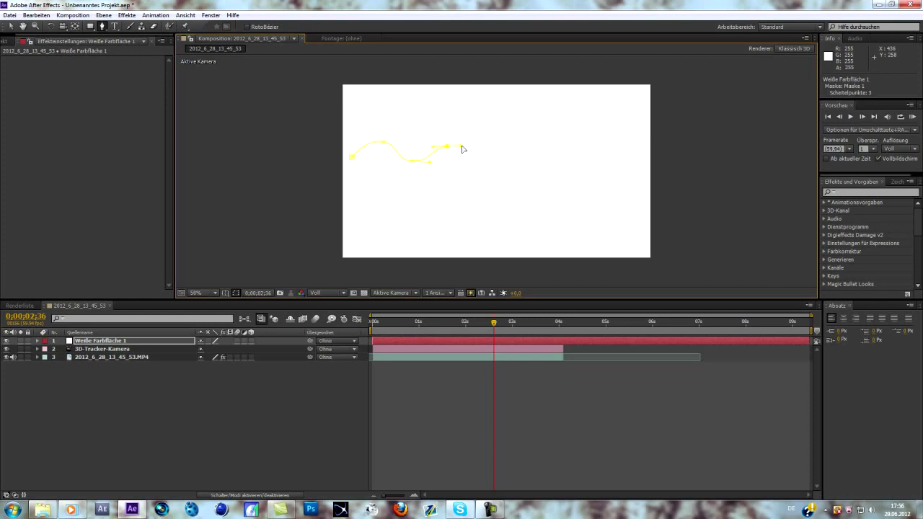
# Continue the wavy path to the right side, then reselect the white solid layer.
pyautogui.click(498, 159)
pyautogui.click(538, 145)
pyautogui.click(577, 165)
pyautogui.click(599, 155)
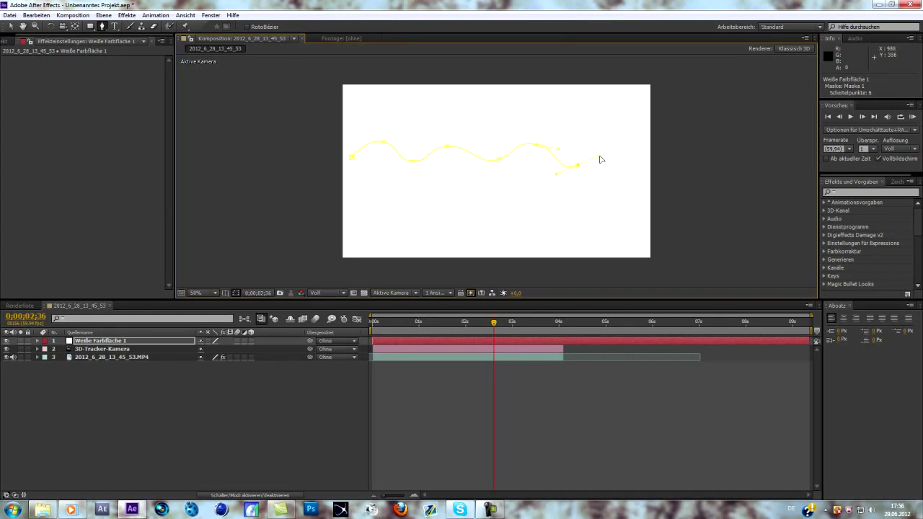
pyautogui.click(639, 149)
pyautogui.click(124, 340)
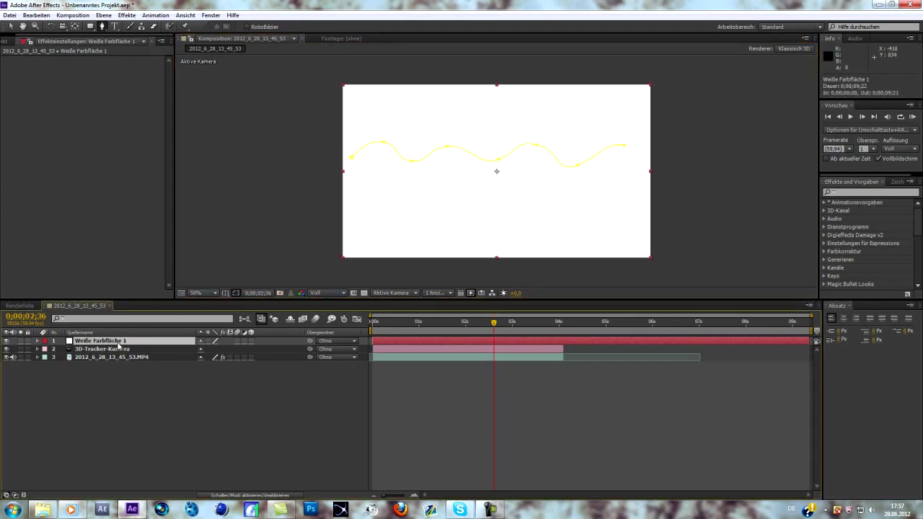
pyautogui.rightClick(117, 342)
# Apply a Strich stroke over the original footage, thicken it, and shorten End to about 21%.
pyautogui.moveTo(156, 281)
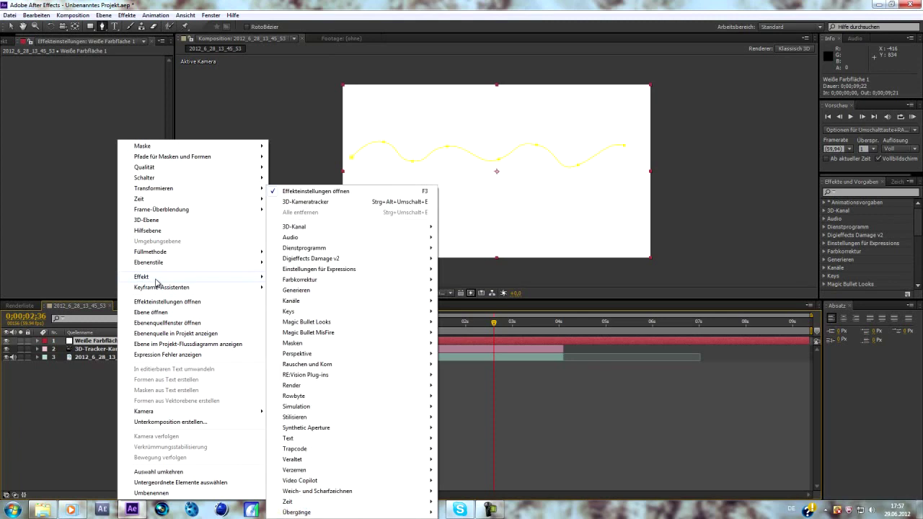
pyautogui.moveTo(337, 291)
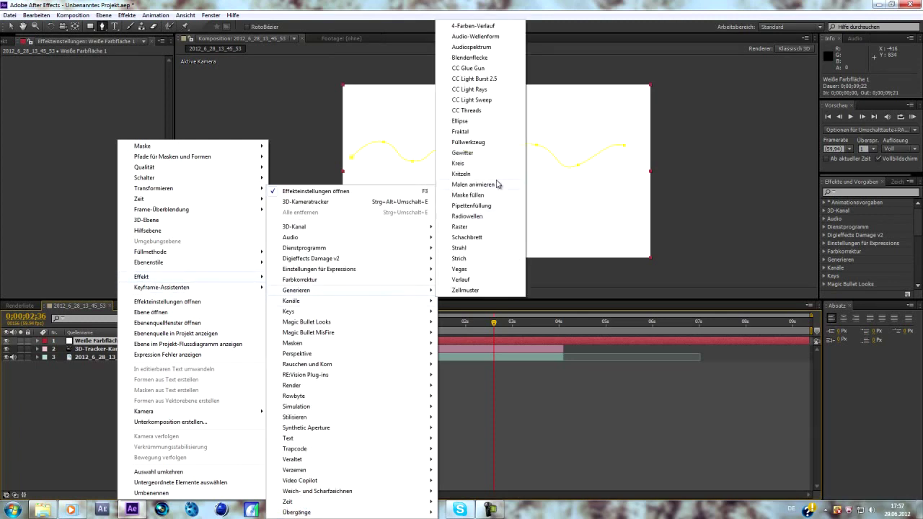
pyautogui.click(467, 261)
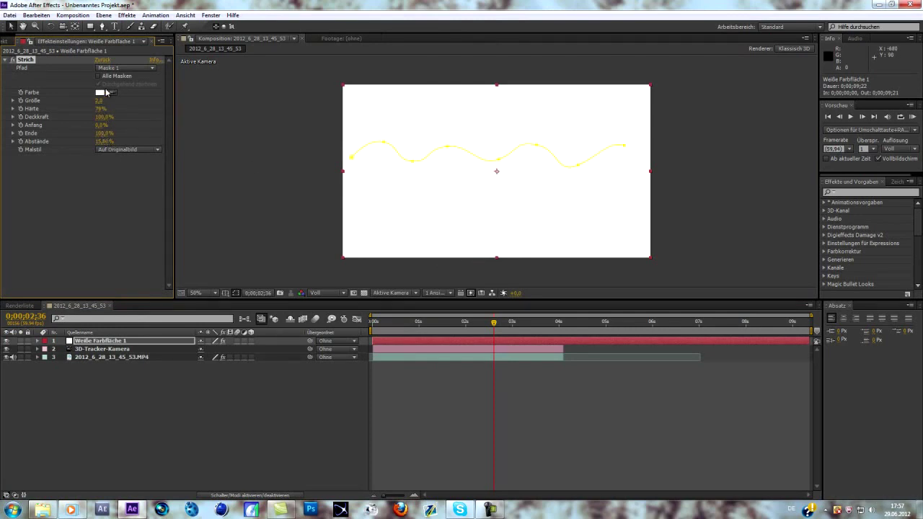
pyautogui.click(157, 151)
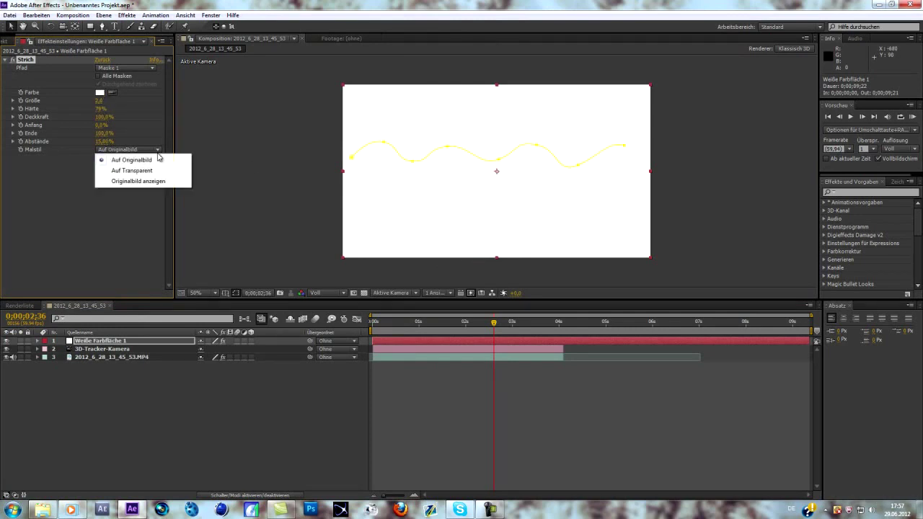
pyautogui.click(150, 181)
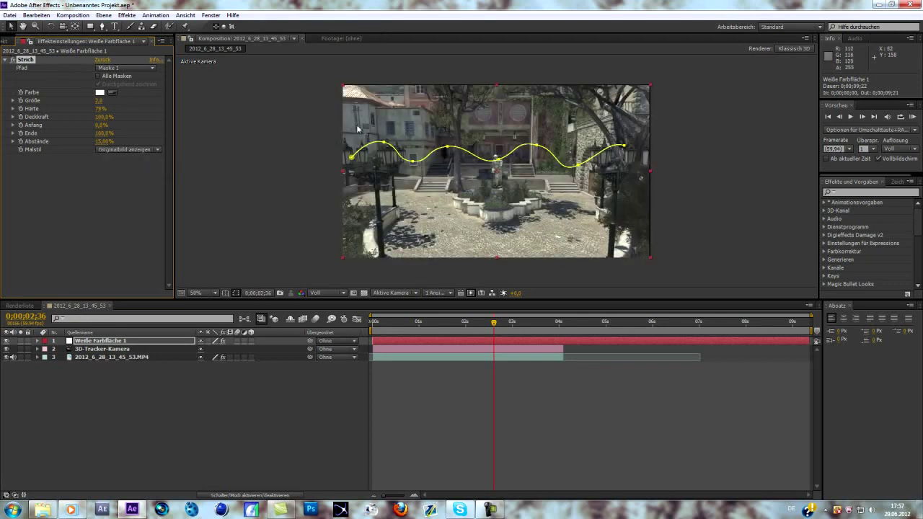
pyautogui.moveTo(100, 101)
pyautogui.mouseDown()
pyautogui.moveTo(302, 103)
pyautogui.moveTo(147, 109)
pyautogui.mouseUp()
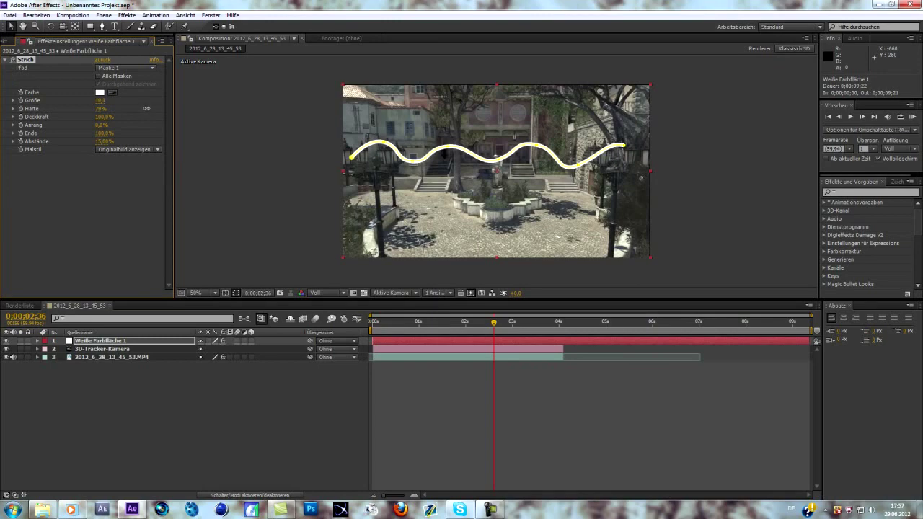
pyautogui.moveTo(105, 134); pyautogui.dragTo(56, 142)
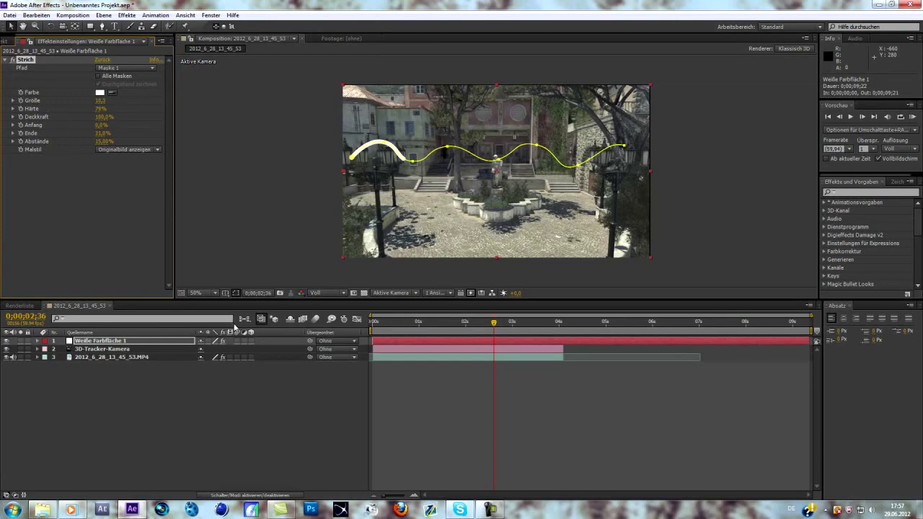
# Make the solid 3D, move it right over the footage, and adjust its Y rotation.
pyautogui.click(251, 340)
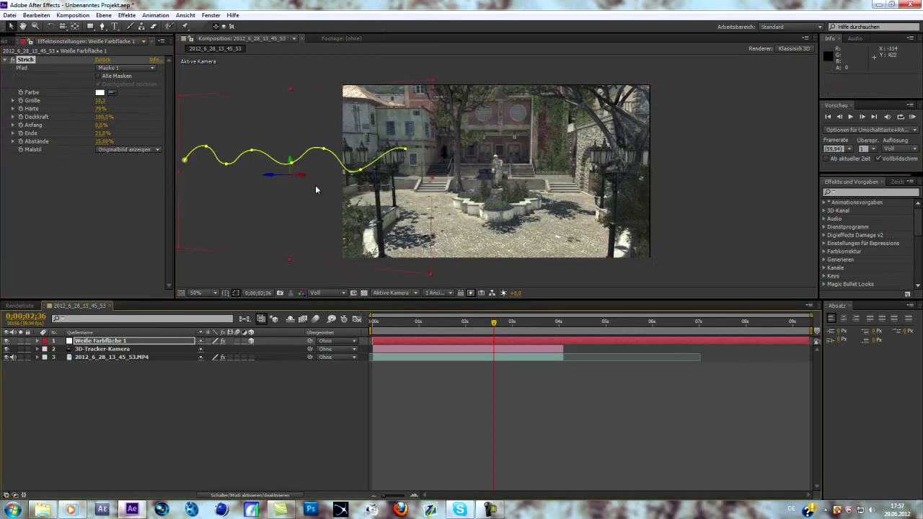
pyautogui.moveTo(302, 181); pyautogui.dragTo(486, 189)
pyautogui.press('r')
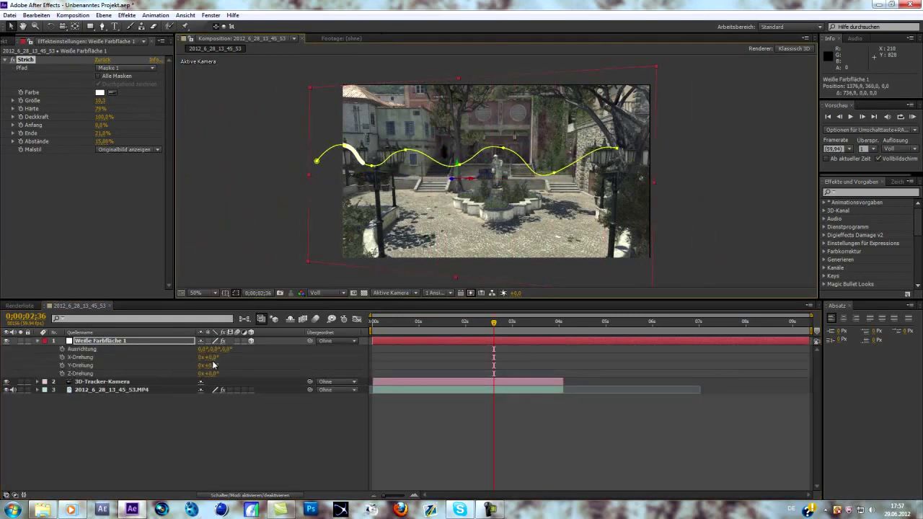
pyautogui.moveTo(213, 368); pyautogui.dragTo(210, 366)
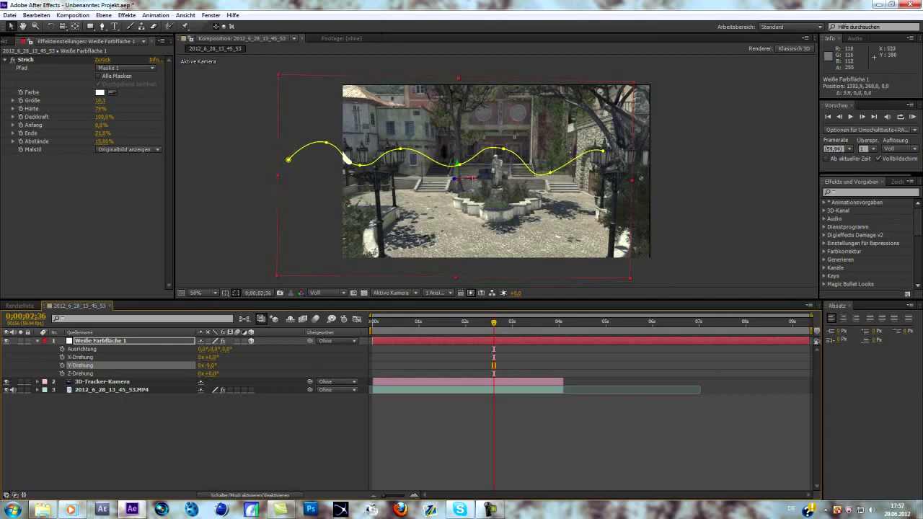
pyautogui.moveTo(474, 182)
pyautogui.mouseDown()
pyautogui.moveTo(513, 191)
pyautogui.moveTo(447, 182)
pyautogui.mouseUp()
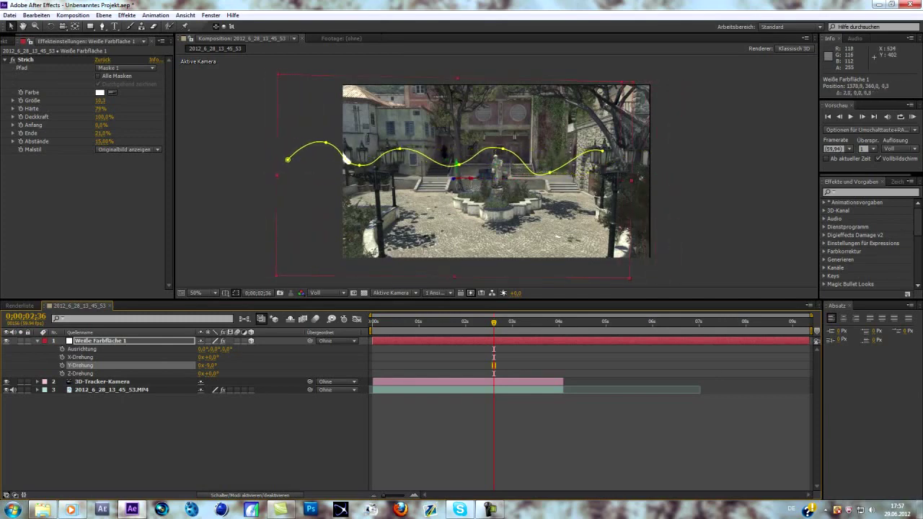
pyautogui.click(406, 246)
pyautogui.click(95, 343)
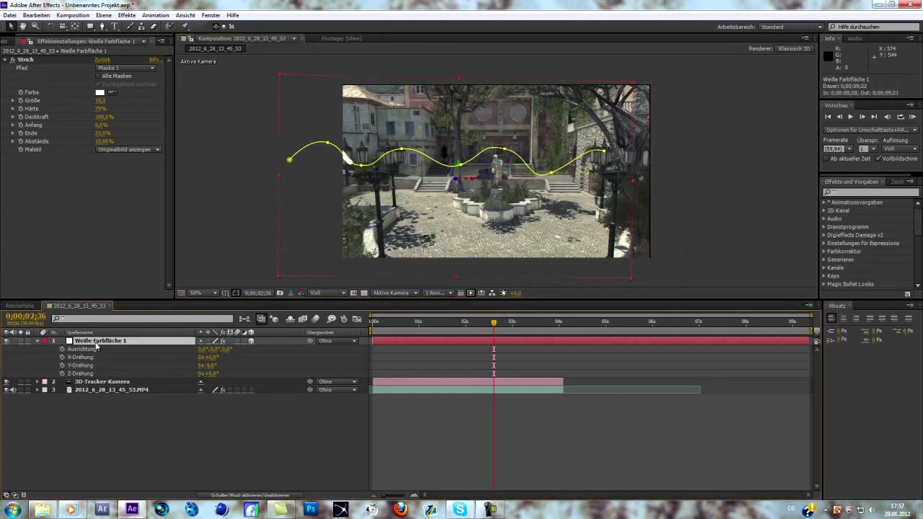
# Set the layer's scale to 459% and shift it slightly down in the scene.
pyautogui.press('s')
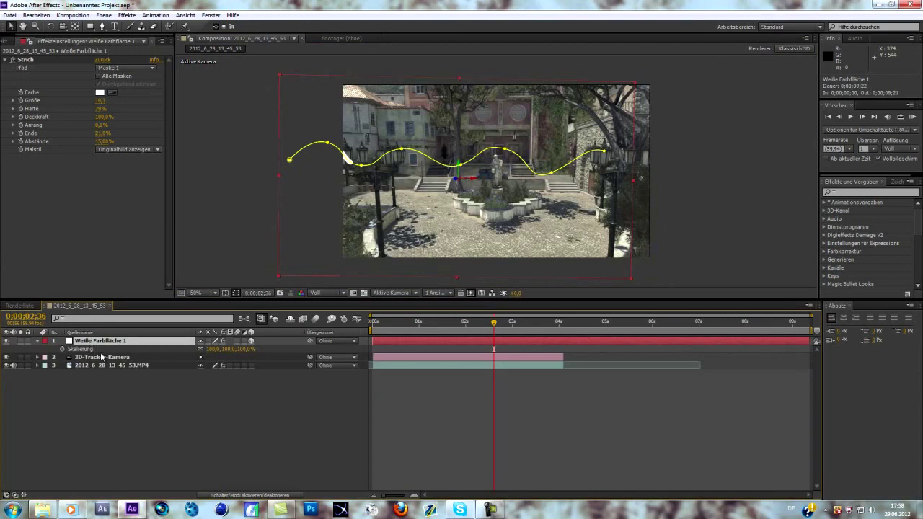
pyautogui.click(244, 351)
pyautogui.write('450')
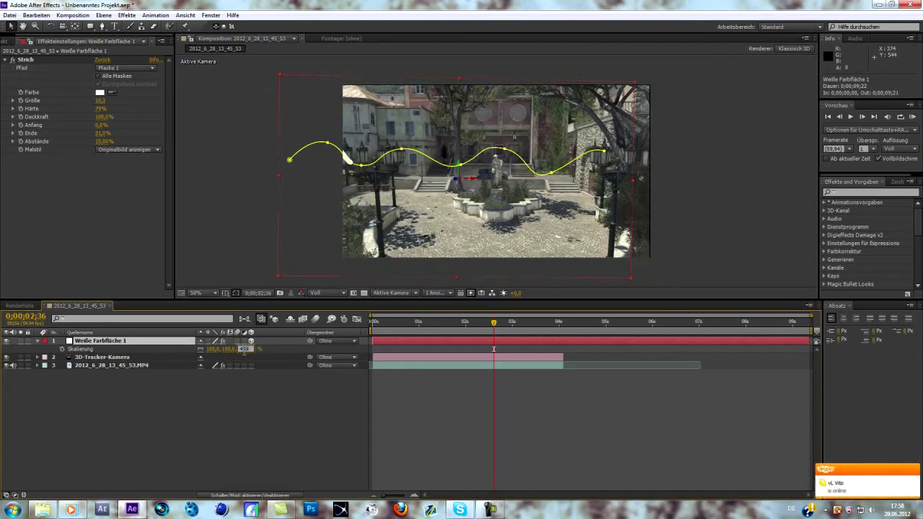
pyautogui.press('Return')
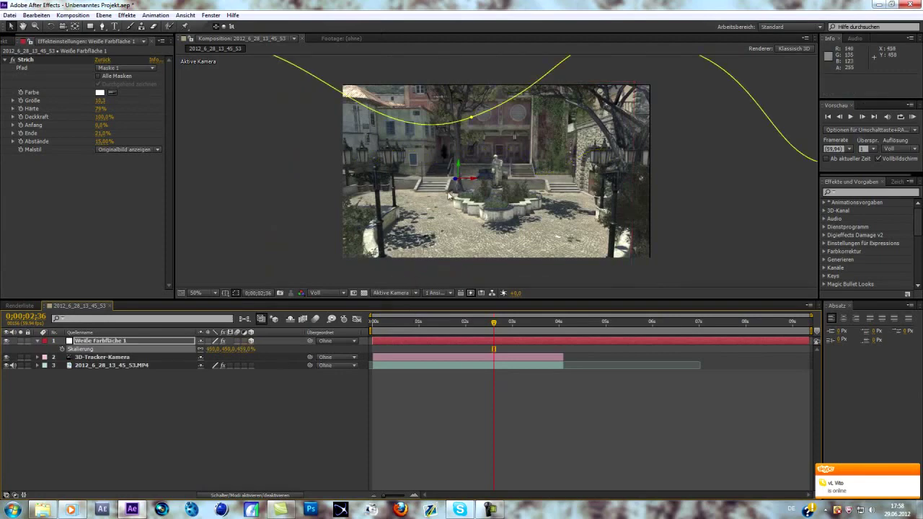
pyautogui.press(',')
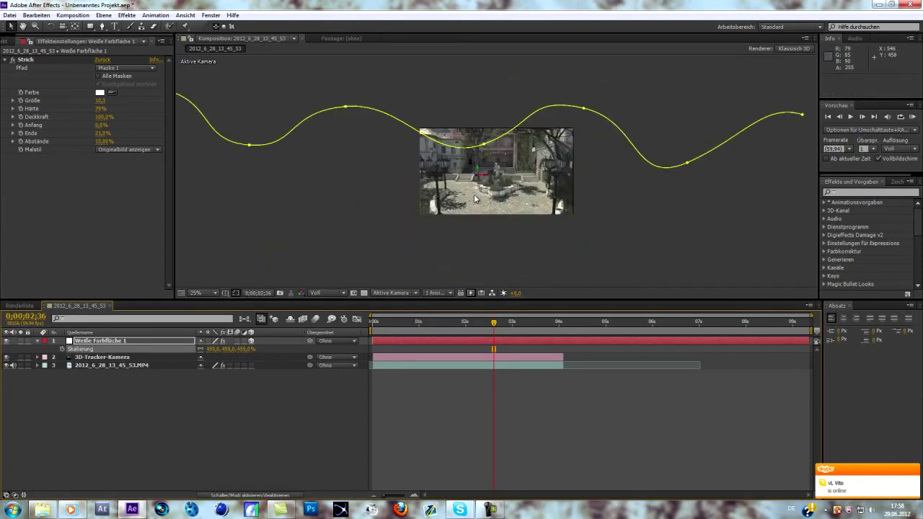
pyautogui.moveTo(477, 171); pyautogui.dragTo(481, 207)
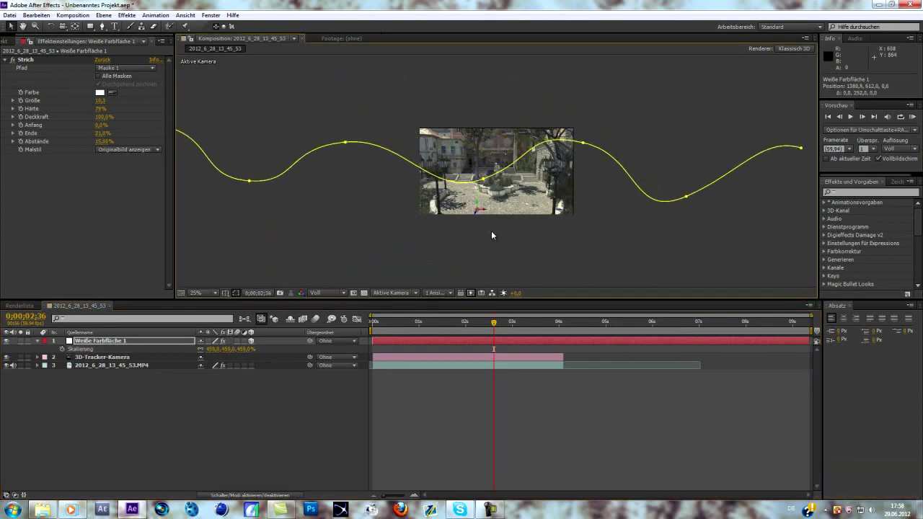
# At an earlier time, keyframe a smaller scale of about 289% and move the layer up.
pyautogui.moveTo(495, 325)
pyautogui.mouseDown()
pyautogui.moveTo(358, 326)
pyautogui.moveTo(576, 323)
pyautogui.moveTo(501, 317)
pyautogui.mouseUp()
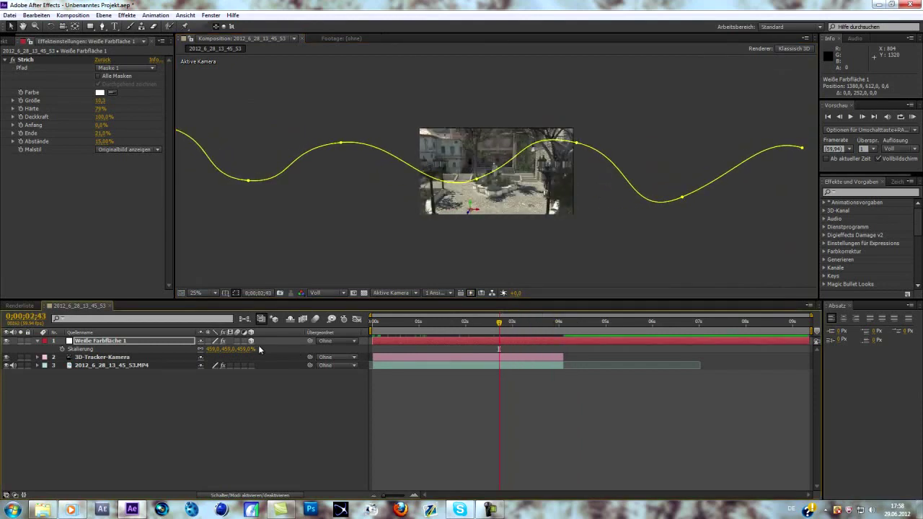
pyautogui.moveTo(234, 349)
pyautogui.mouseDown()
pyautogui.moveTo(157, 354)
pyautogui.moveTo(189, 355)
pyautogui.mouseUp()
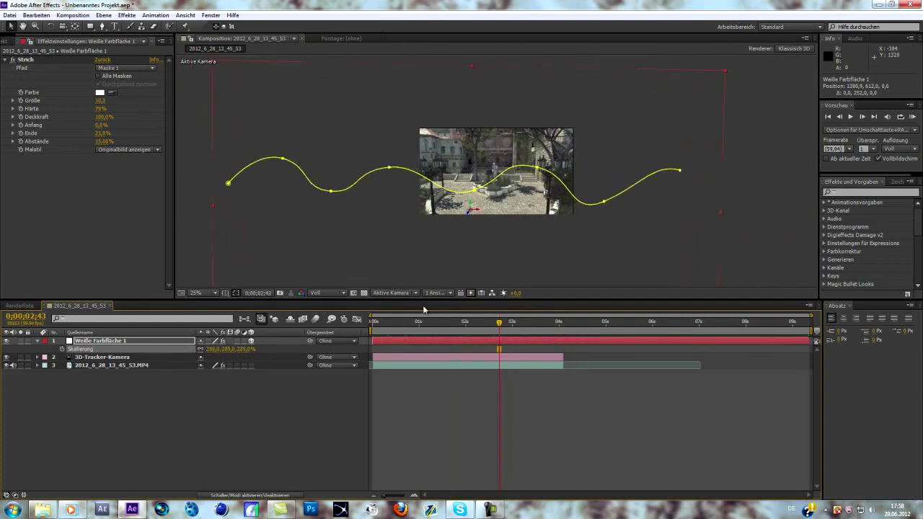
pyautogui.moveTo(401, 202)
pyautogui.mouseDown()
pyautogui.moveTo(401, 185)
pyautogui.moveTo(401, 194)
pyautogui.mouseUp()
pyautogui.moveTo(500, 328)
pyautogui.mouseDown()
pyautogui.moveTo(370, 319)
pyautogui.moveTo(564, 315)
pyautogui.moveTo(556, 327)
pyautogui.moveTo(468, 334)
pyautogui.mouseUp()
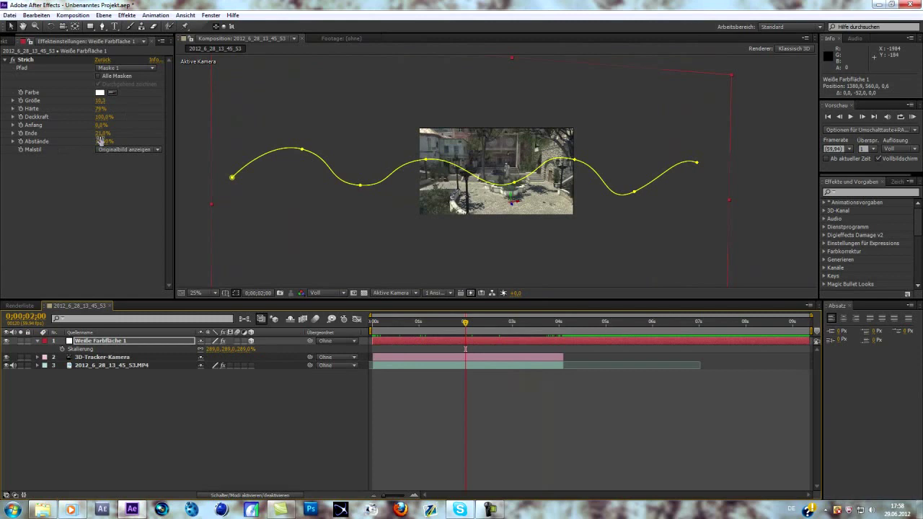
# Set the stroke's End to 0% near the clip start and keyframe it.
pyautogui.moveTo(102, 133); pyautogui.dragTo(146, 133)
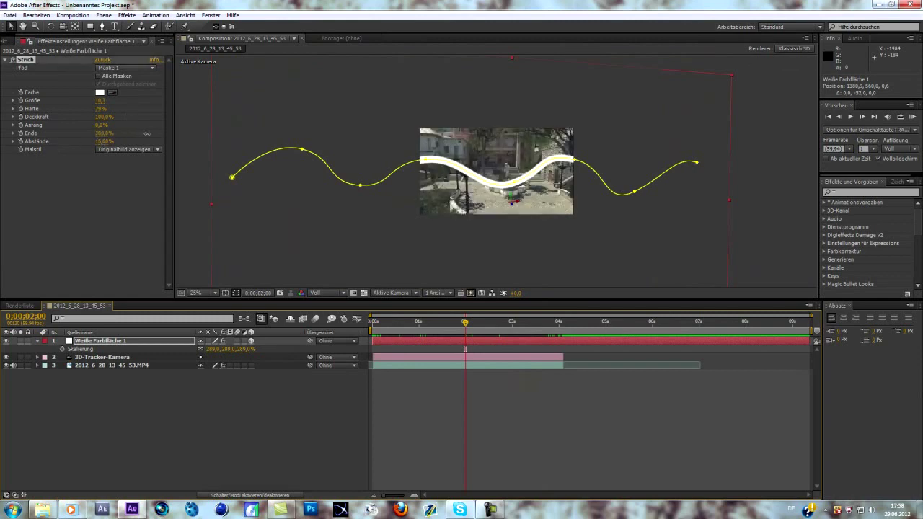
pyautogui.moveTo(204, 134); pyautogui.dragTo(153, 134)
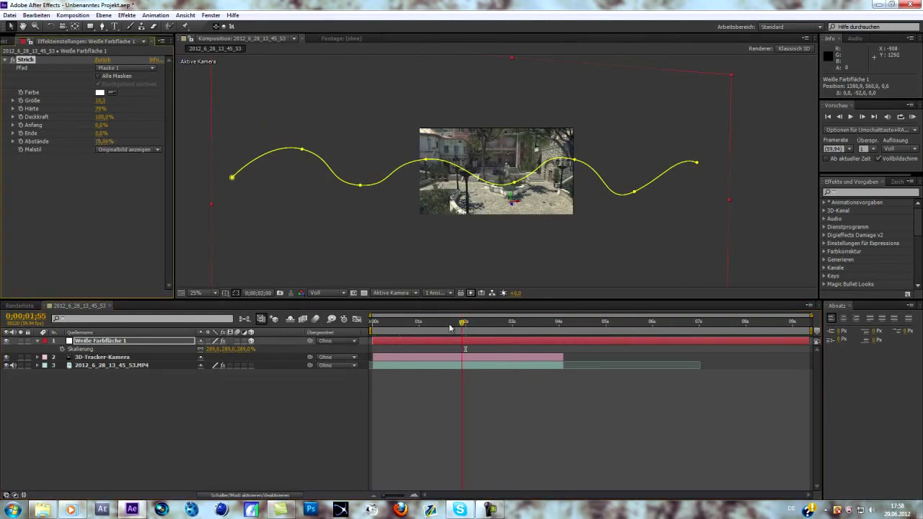
pyautogui.moveTo(452, 322); pyautogui.dragTo(375, 329)
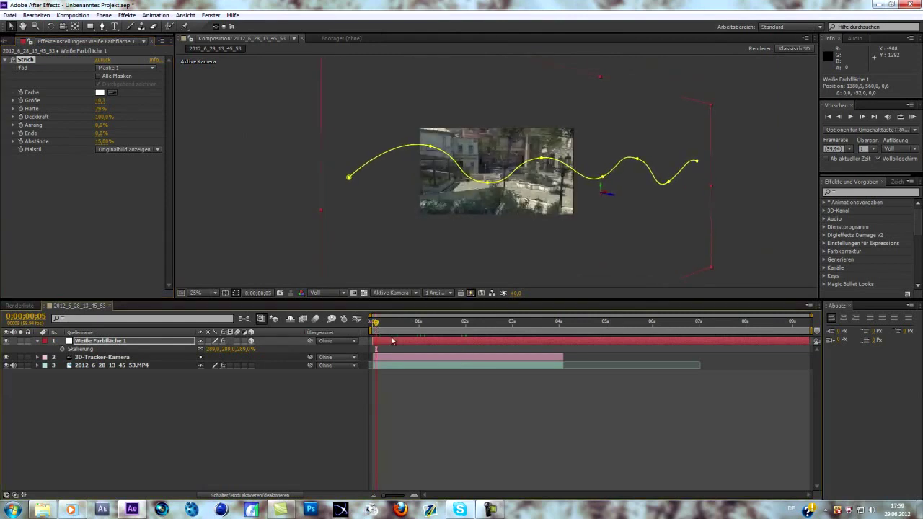
pyautogui.click(21, 134)
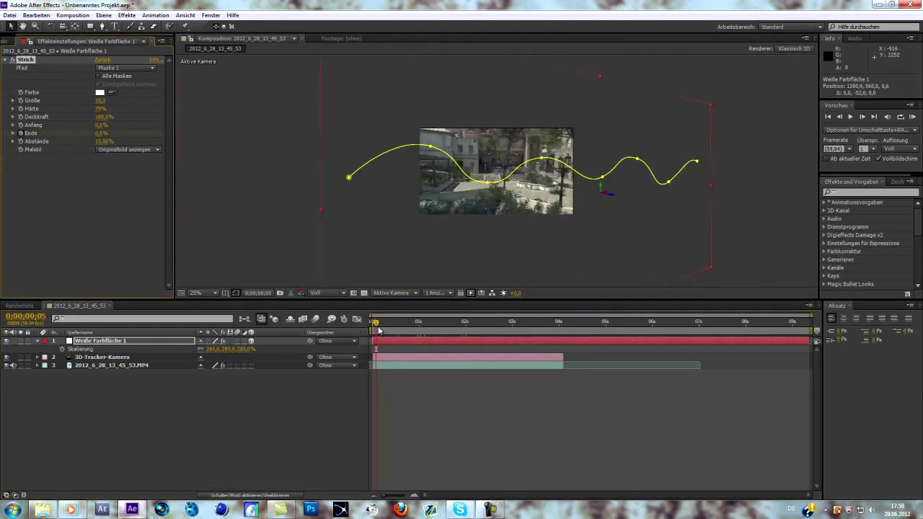
# At about three seconds, raise the stroke's End to 87%.
pyautogui.moveTo(379, 329); pyautogui.dragTo(557, 331)
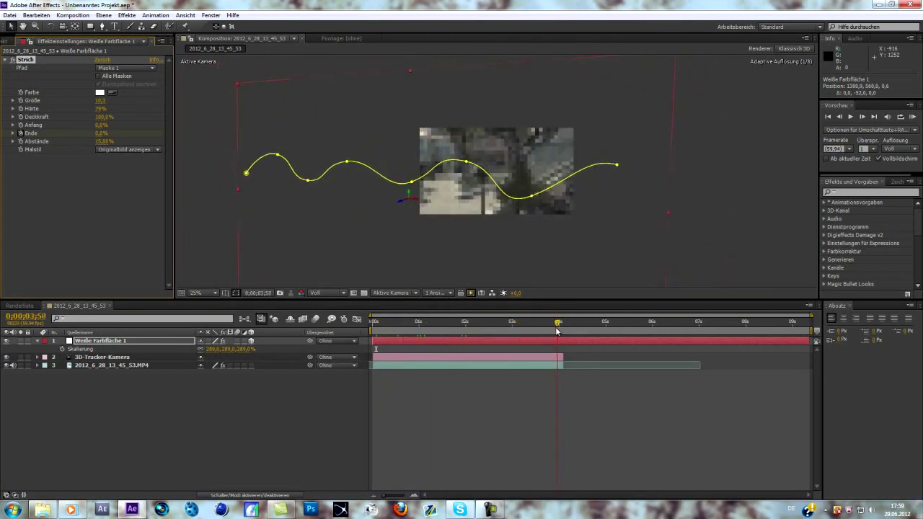
pyautogui.moveTo(101, 133); pyautogui.dragTo(215, 137)
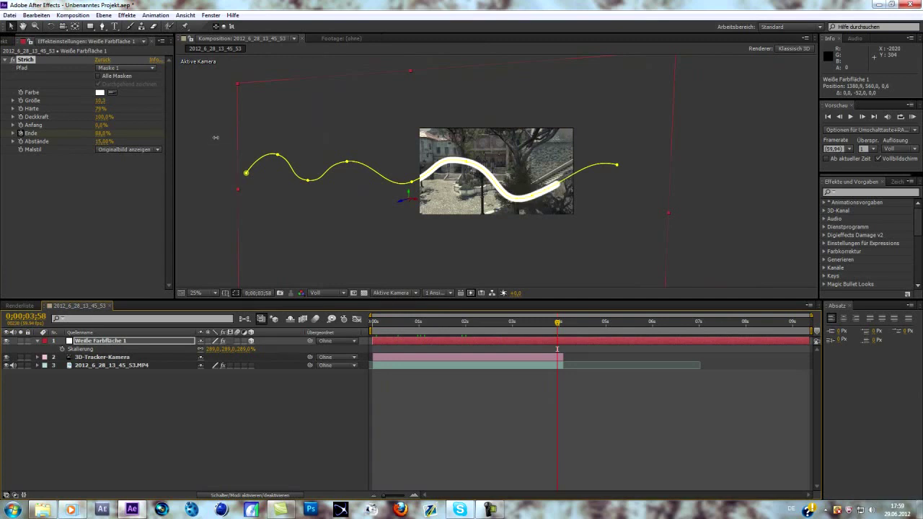
pyautogui.click(559, 325)
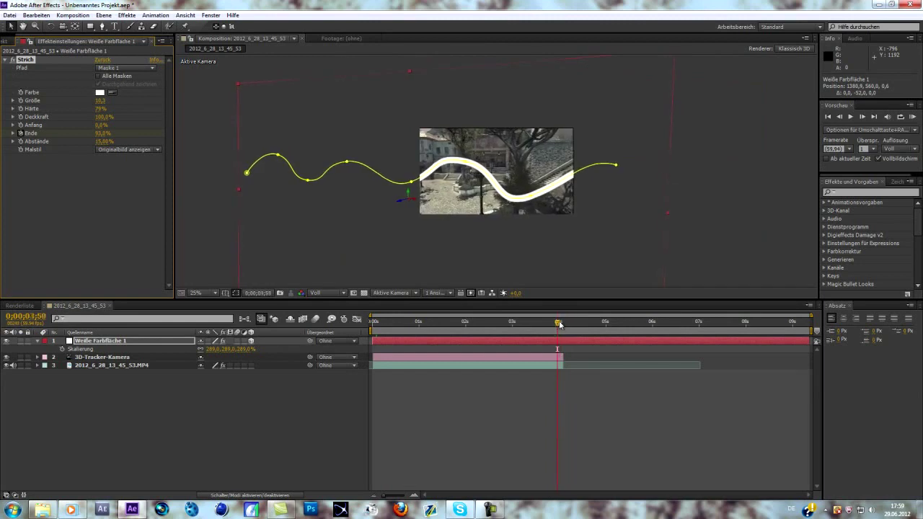
pyautogui.moveTo(559, 324); pyautogui.dragTo(472, 322)
# Switch the preview resolution to Halb and go back to about 0;00;01;12.
pyautogui.scroll(2, 489, 264)
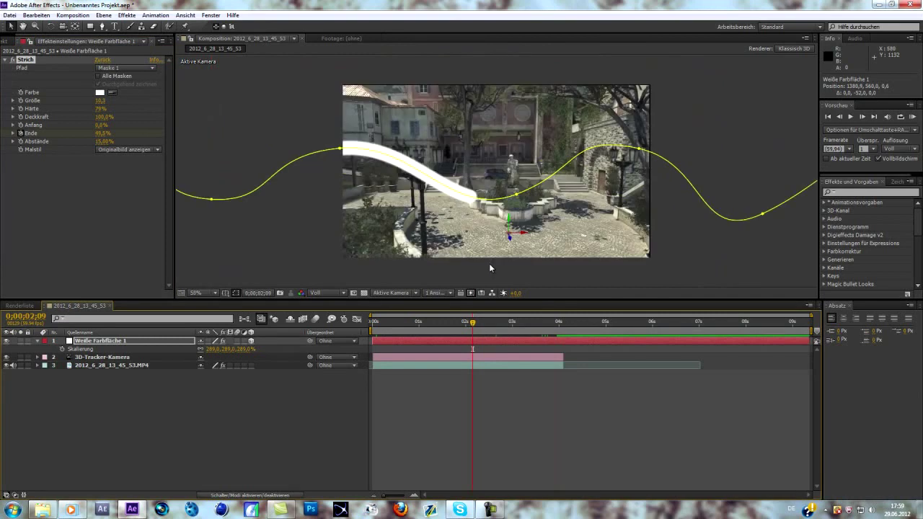
pyautogui.click(342, 295)
pyautogui.click(333, 335)
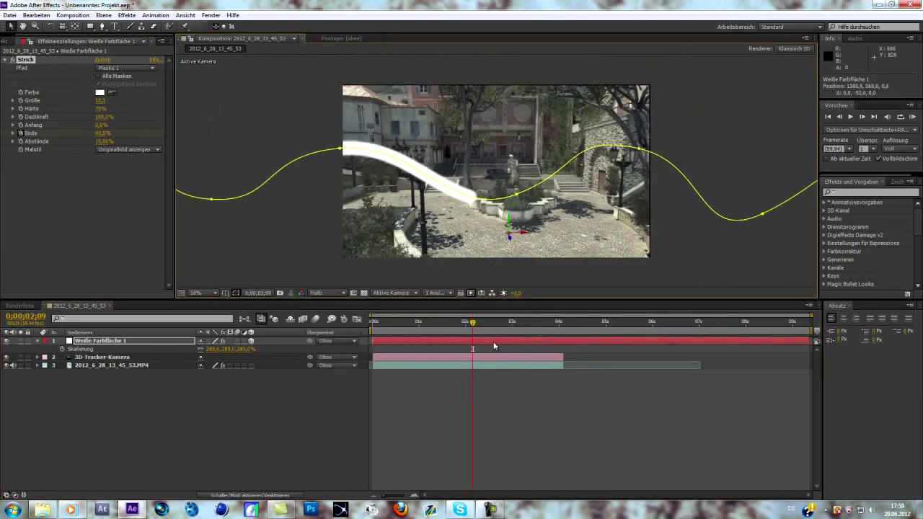
pyautogui.moveTo(474, 325); pyautogui.dragTo(429, 326)
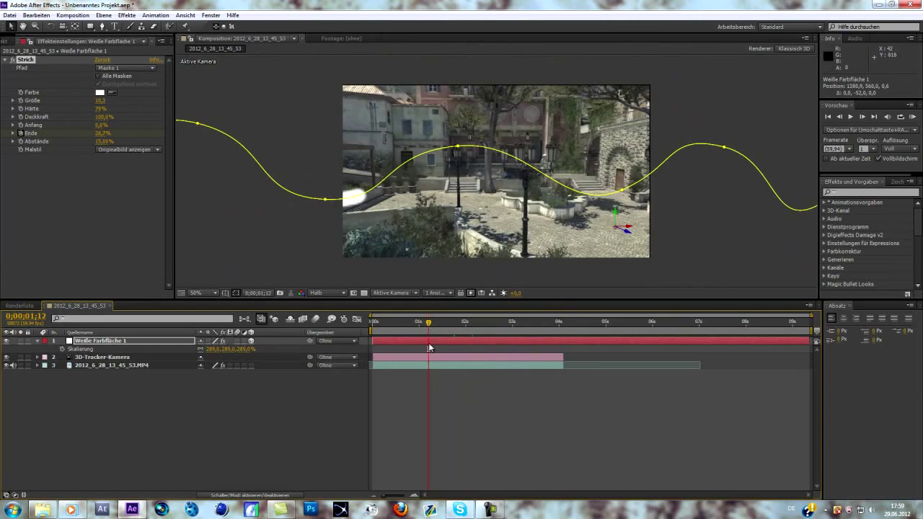
# Add a higher Ende keyframe at 0;00;00;17 and scrub forward to 0;00;04;01.
pyautogui.click(417, 343)
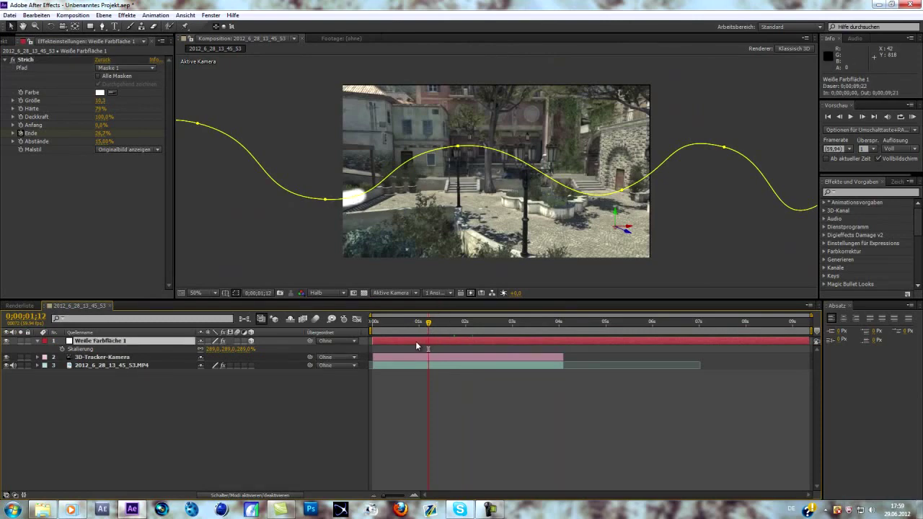
pyautogui.press('u')
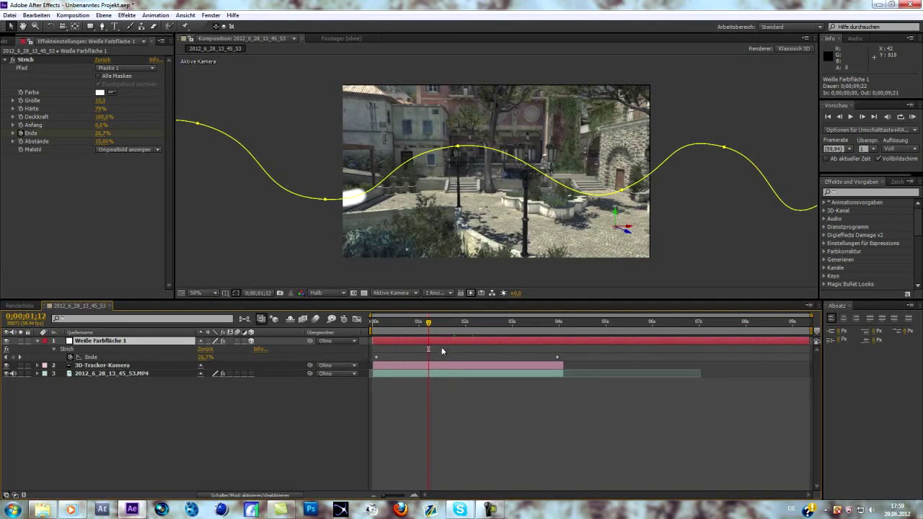
pyautogui.moveTo(428, 325); pyautogui.dragTo(386, 335)
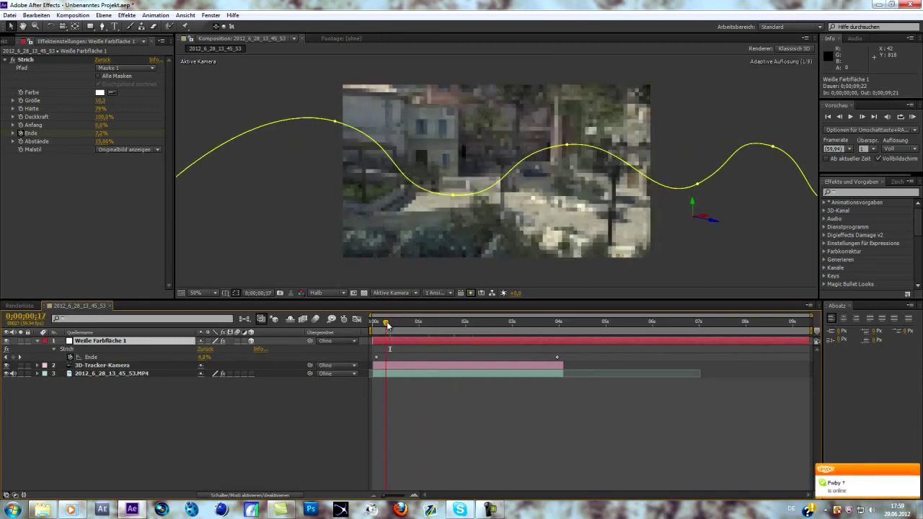
pyautogui.moveTo(100, 139)
pyautogui.mouseDown()
pyautogui.moveTo(117, 135)
pyautogui.moveTo(97, 137)
pyautogui.mouseUp()
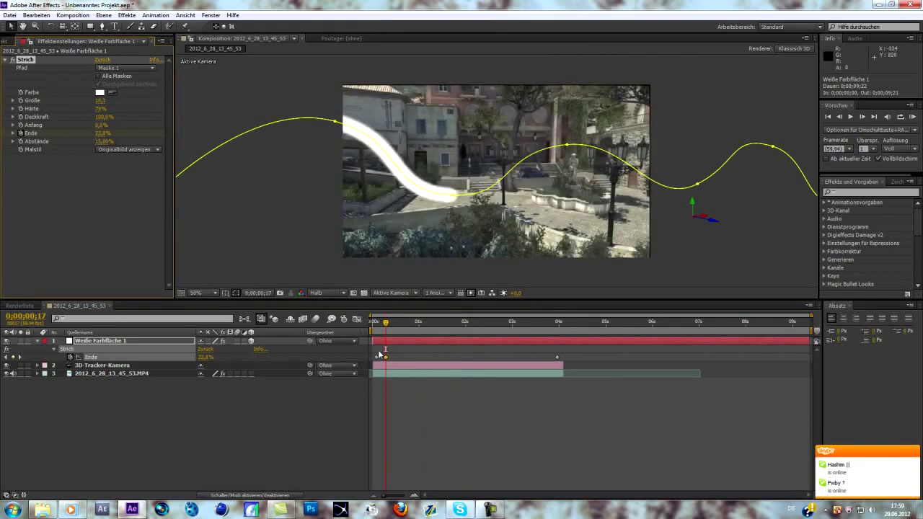
pyautogui.moveTo(389, 326)
pyautogui.mouseDown()
pyautogui.moveTo(498, 319)
pyautogui.moveTo(560, 289)
pyautogui.mouseUp()
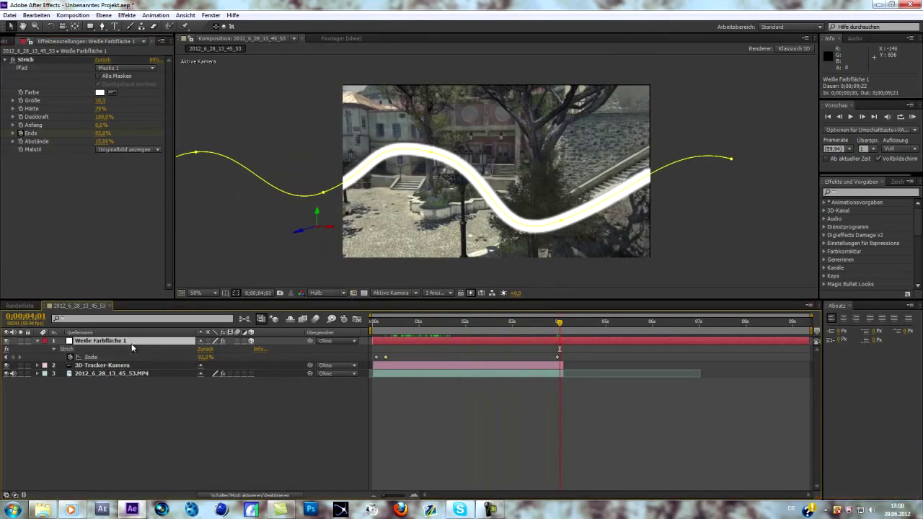
pyautogui.click(838, 192)
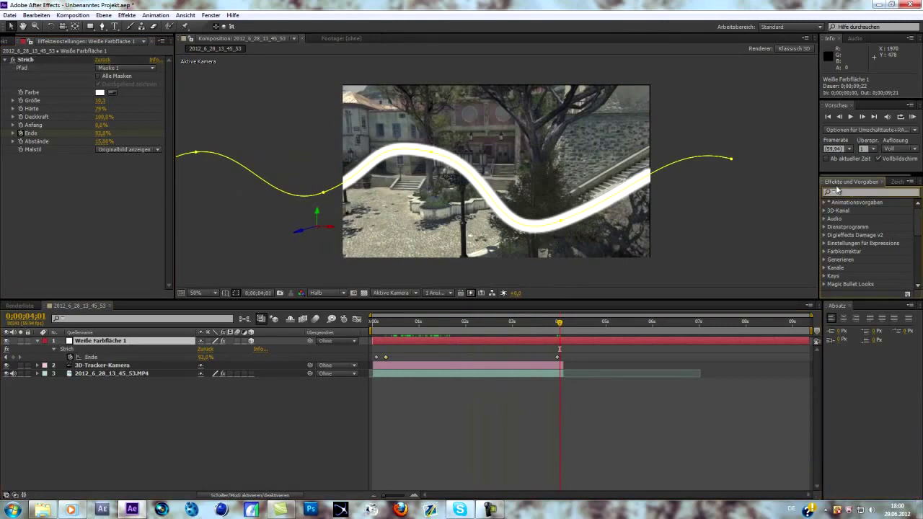
# Apply the Stilisieren > Leuchten glow to the white stroke layer and scrub the timeline to check it.
pyautogui.write('leuchte')
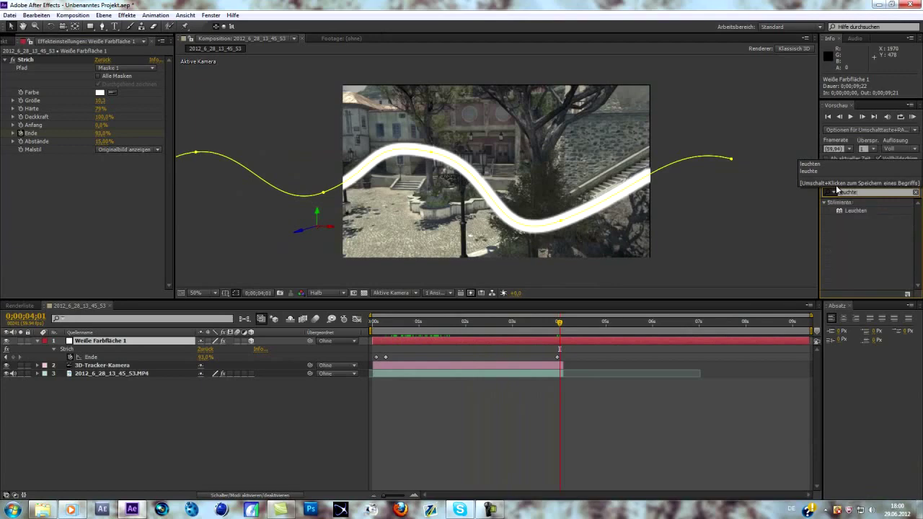
pyautogui.write('n')
pyautogui.moveTo(857, 212); pyautogui.dragTo(148, 347)
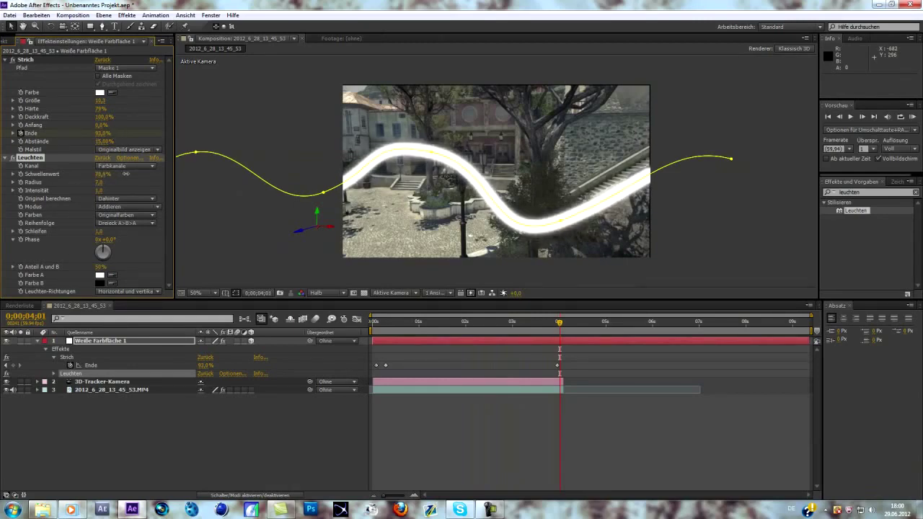
pyautogui.moveTo(560, 328); pyautogui.dragTo(436, 333)
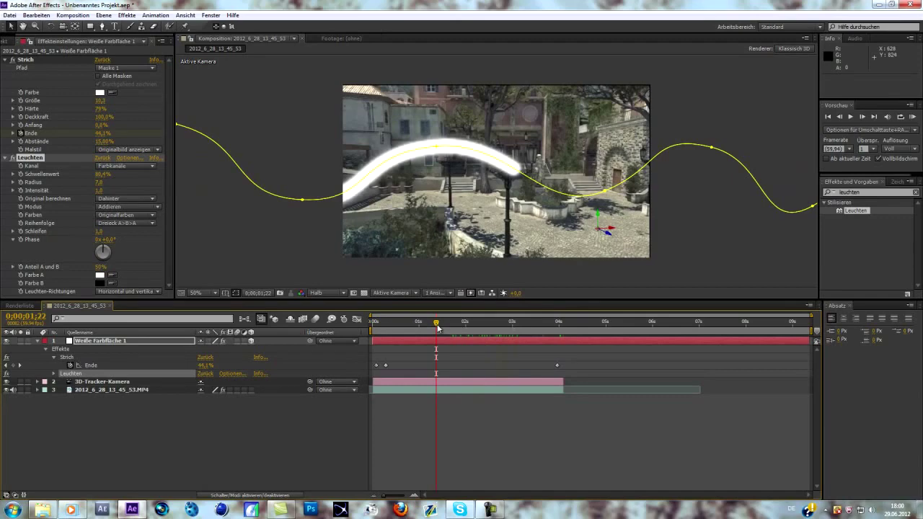
pyautogui.moveTo(437, 328); pyautogui.dragTo(466, 333)
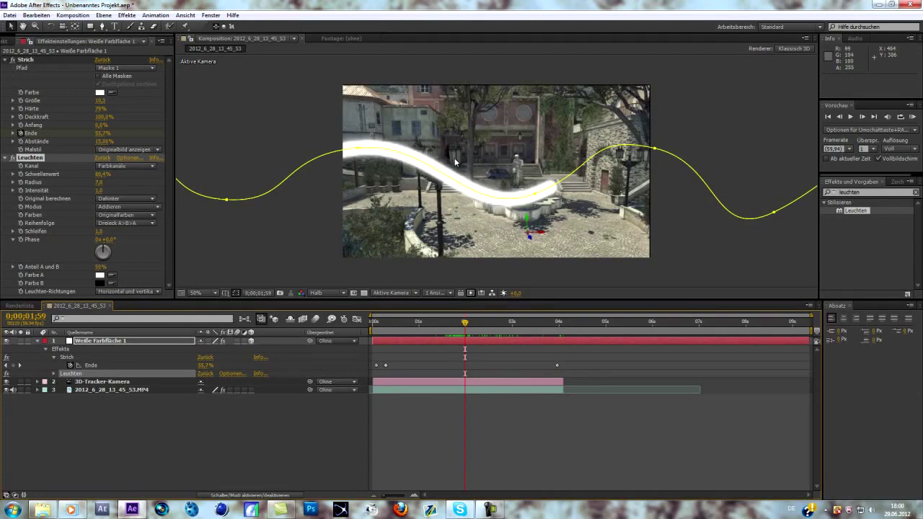
# Zoom the viewer to 200% and centre the glowing stroke, then restore the Explorer window.
pyautogui.press('.')
pyautogui.press('.')
pyautogui.scroll(-2, 425, 175)
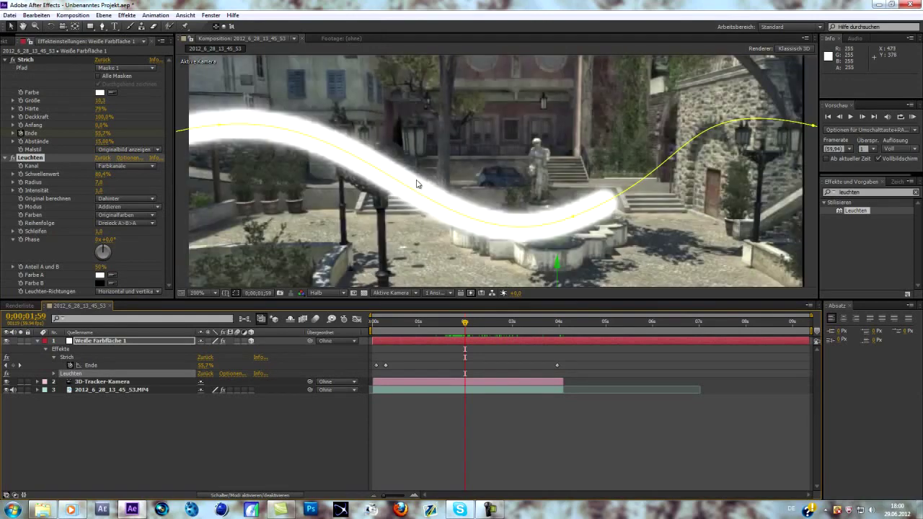
pyautogui.scroll(2, 486, 190)
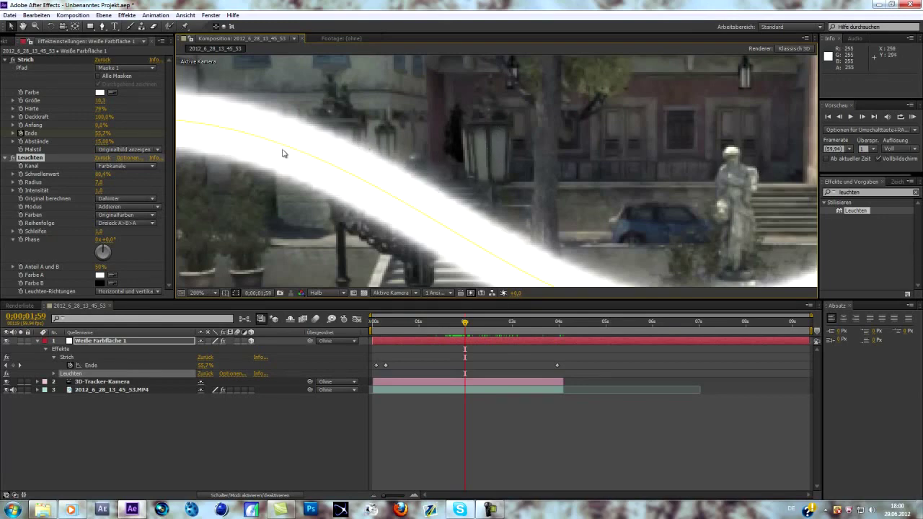
pyautogui.scroll(-1, 540, 230)
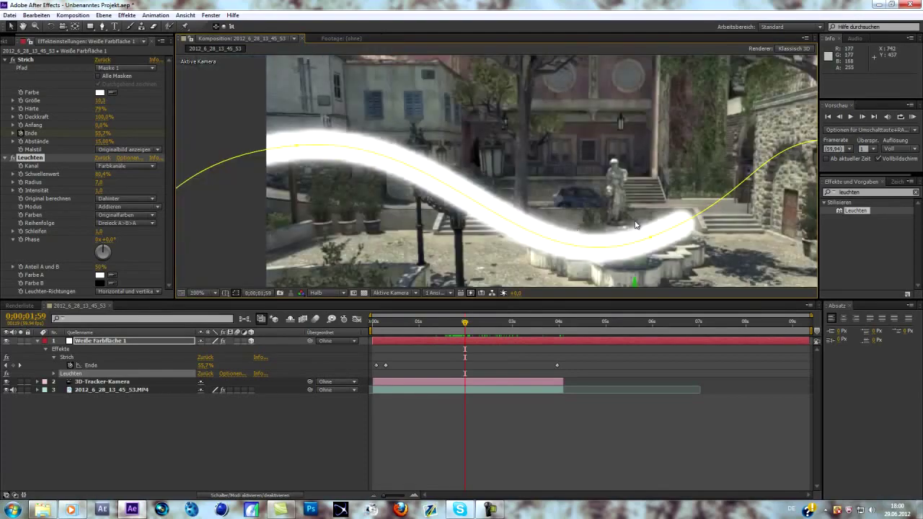
pyautogui.moveTo(635, 225); pyautogui.dragTo(489, 193)
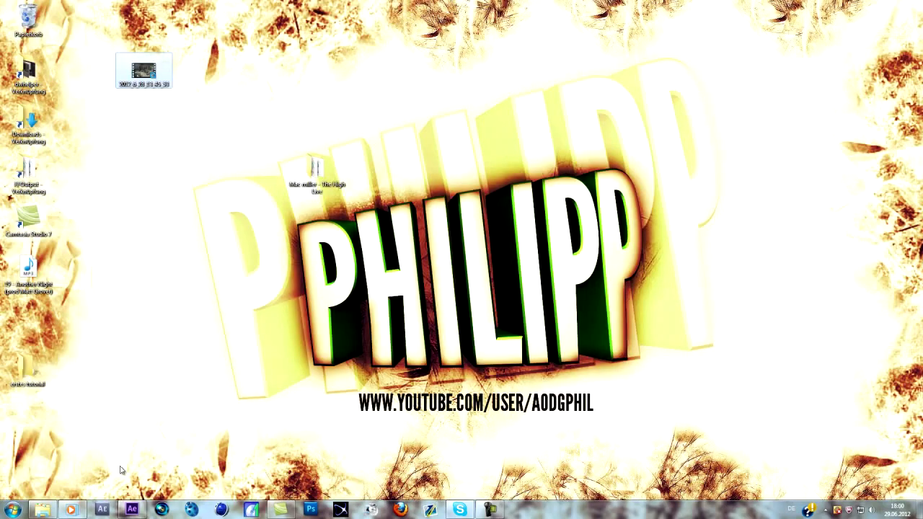
pyautogui.click(43, 509)
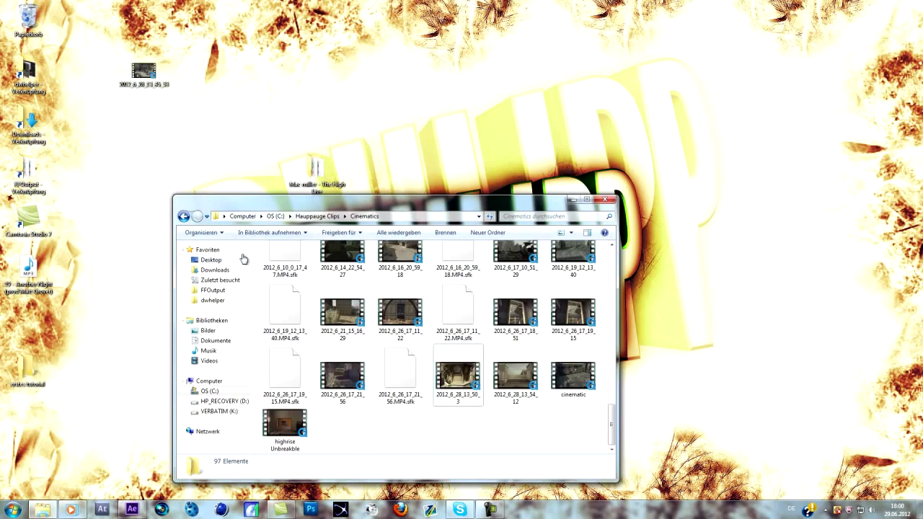
# Go to OS (C:) › 1Render › 1Dead or Alive, select the Ohne Titel render, and hide Explorer.
pyautogui.click(198, 391)
pyautogui.doubleClick(284, 262)
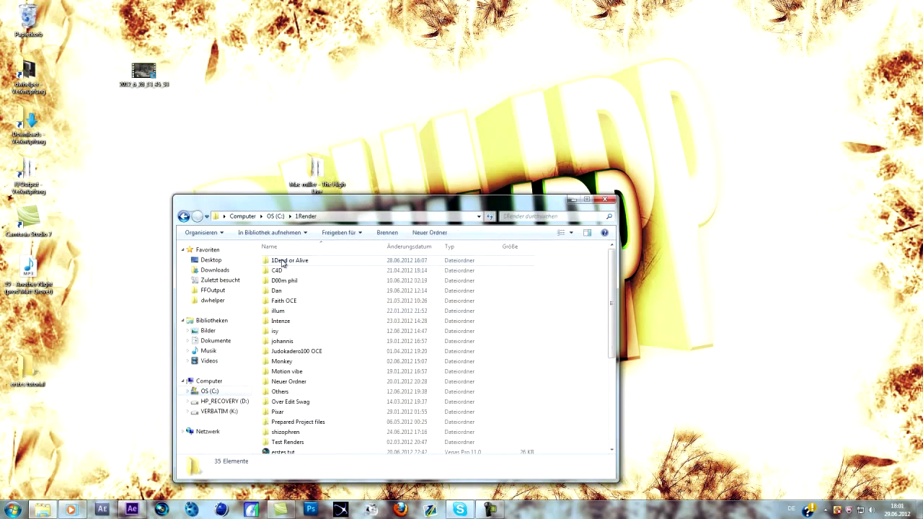
pyautogui.doubleClick(286, 263)
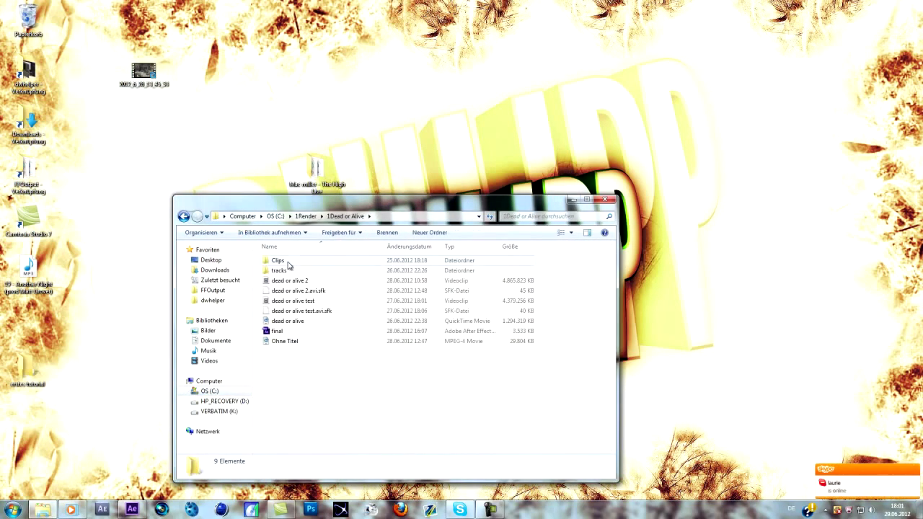
pyautogui.click(291, 342)
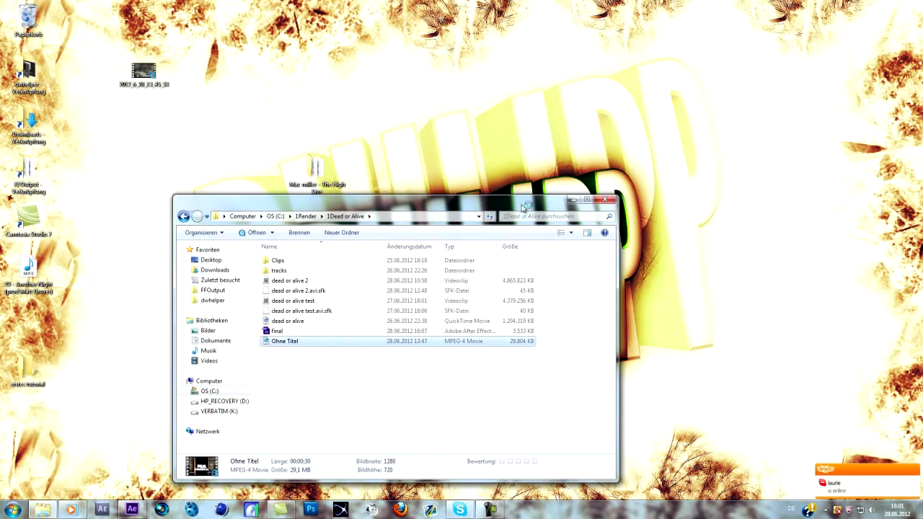
pyautogui.click(573, 203)
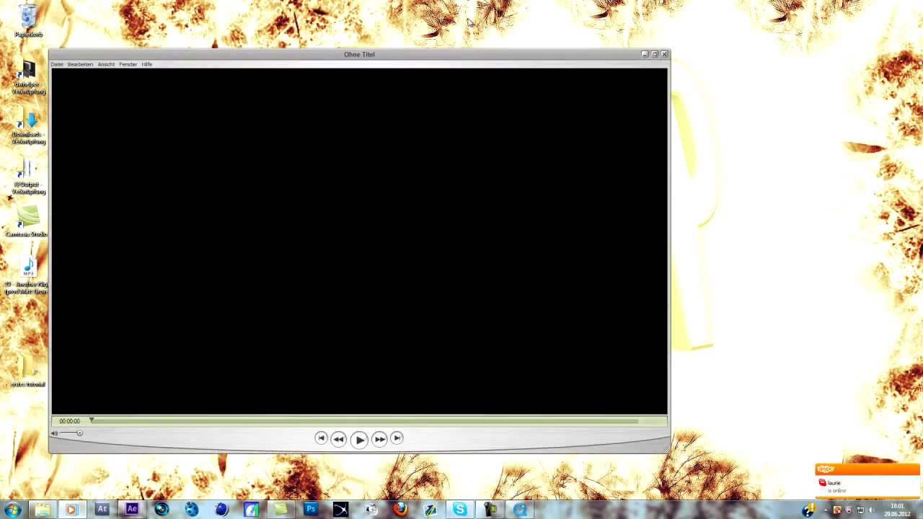
# Maximize QuickTime Player to watch the Ohne Titel render, then close the player.
pyautogui.doubleClick(436, 55)
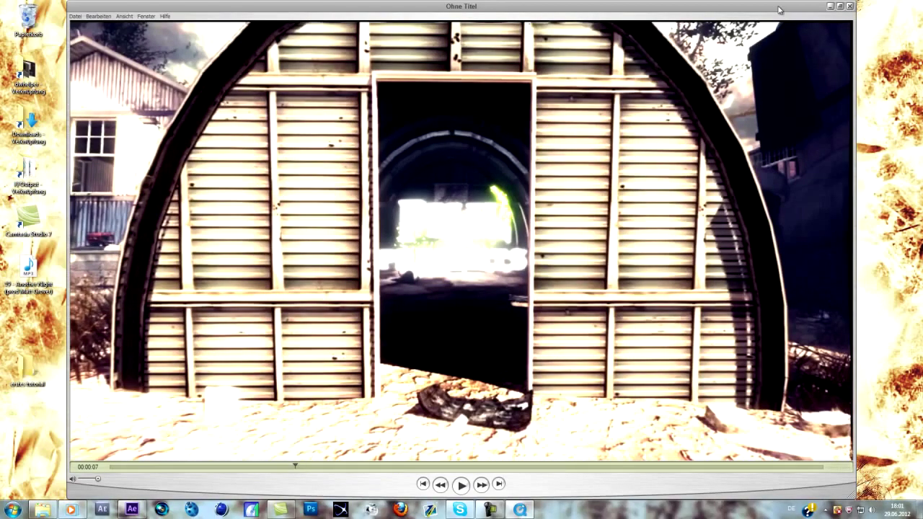
pyautogui.moveTo(778, 9); pyautogui.dragTo(762, 46)
pyautogui.click(832, 44)
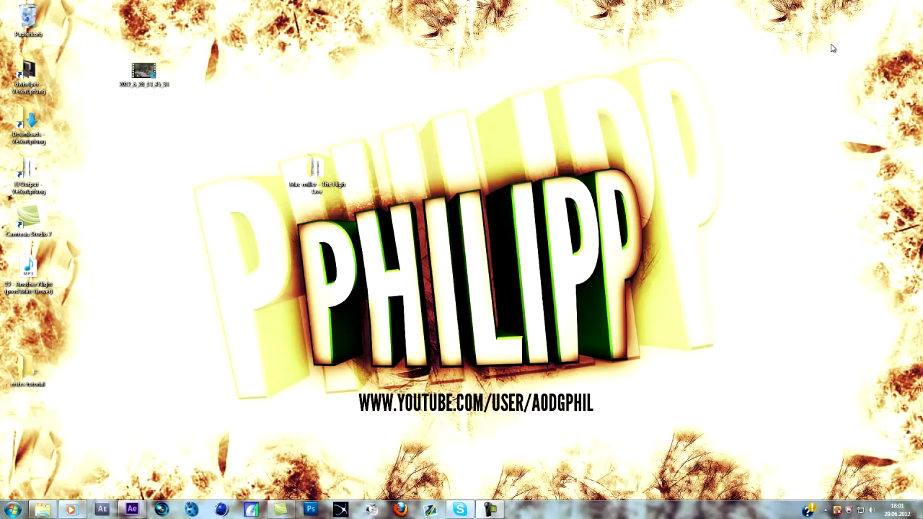